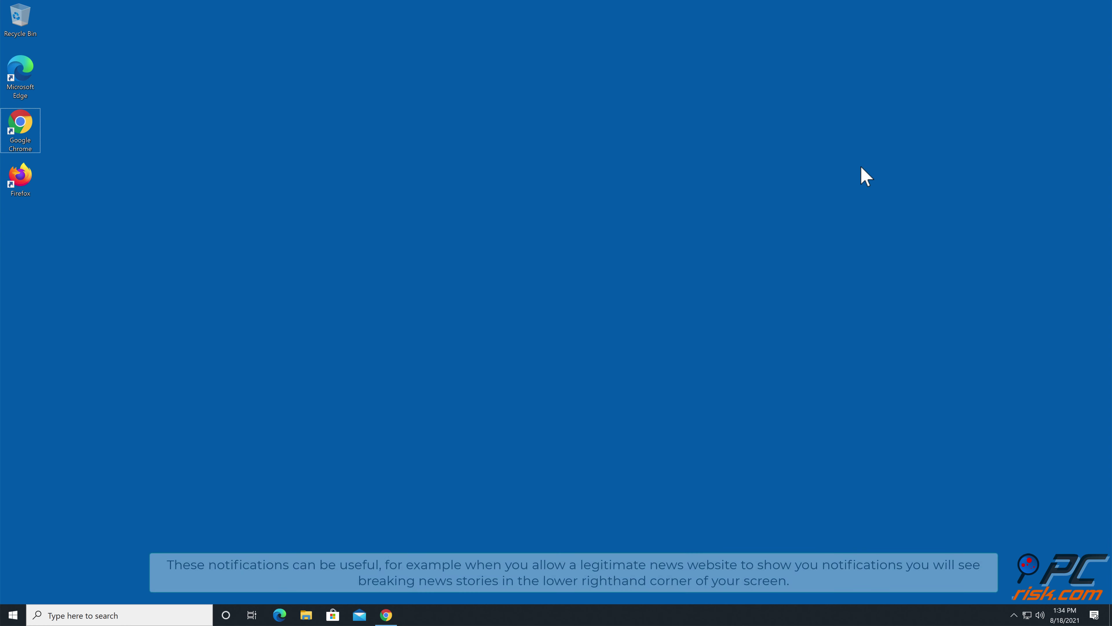
Open Chrome on the suspicious video page, allow its notifications, and close the window
left_click(386, 614)
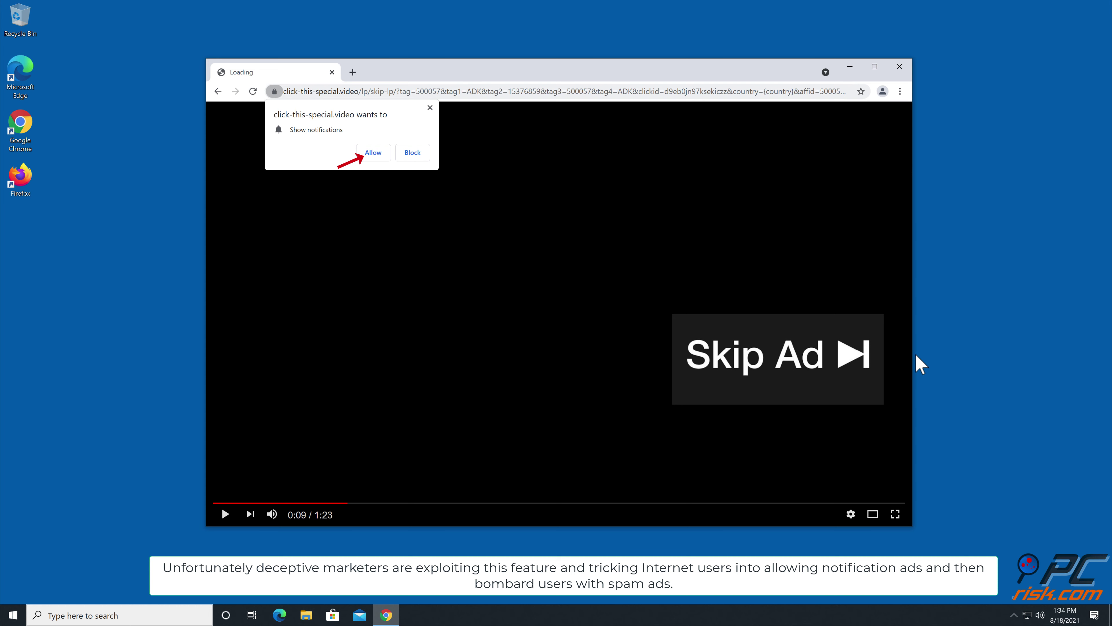
left_click(380, 156)
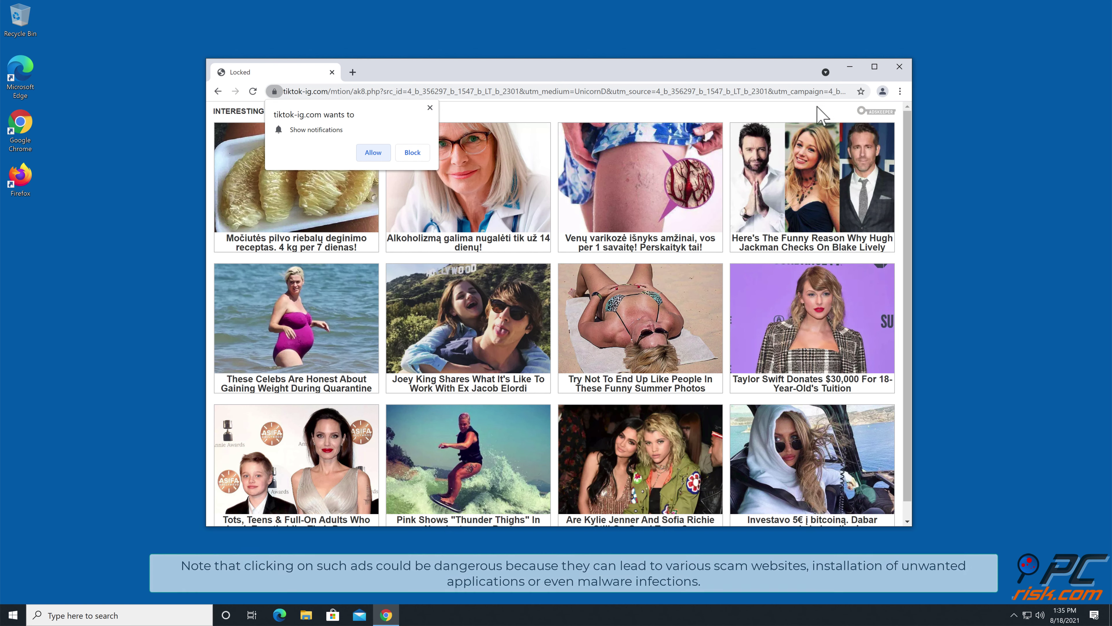
left_click(899, 67)
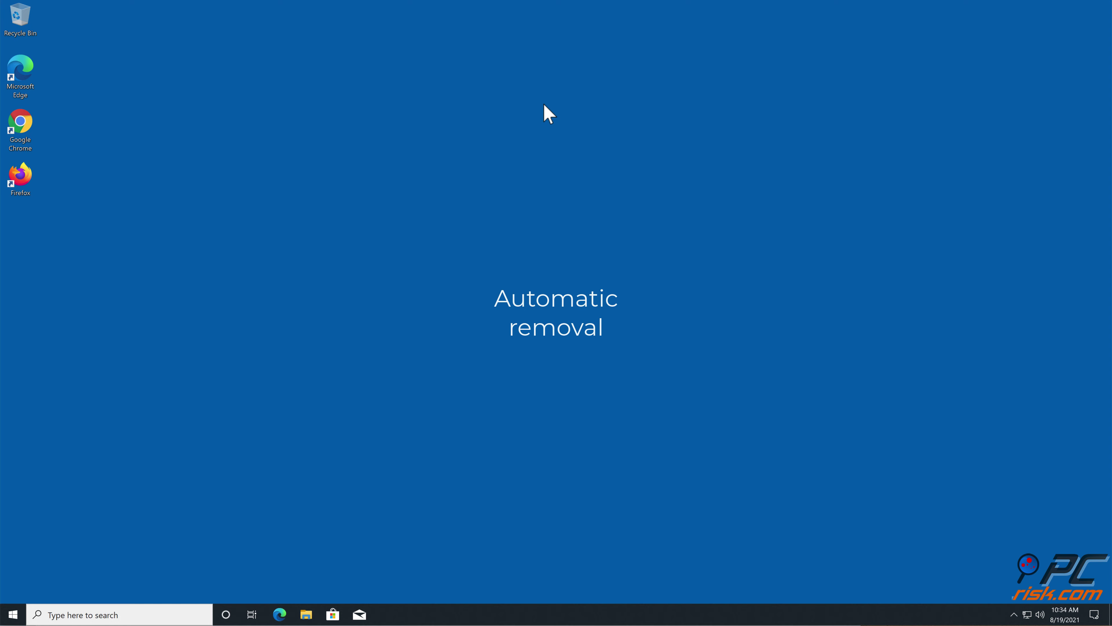
double_click(29, 119)
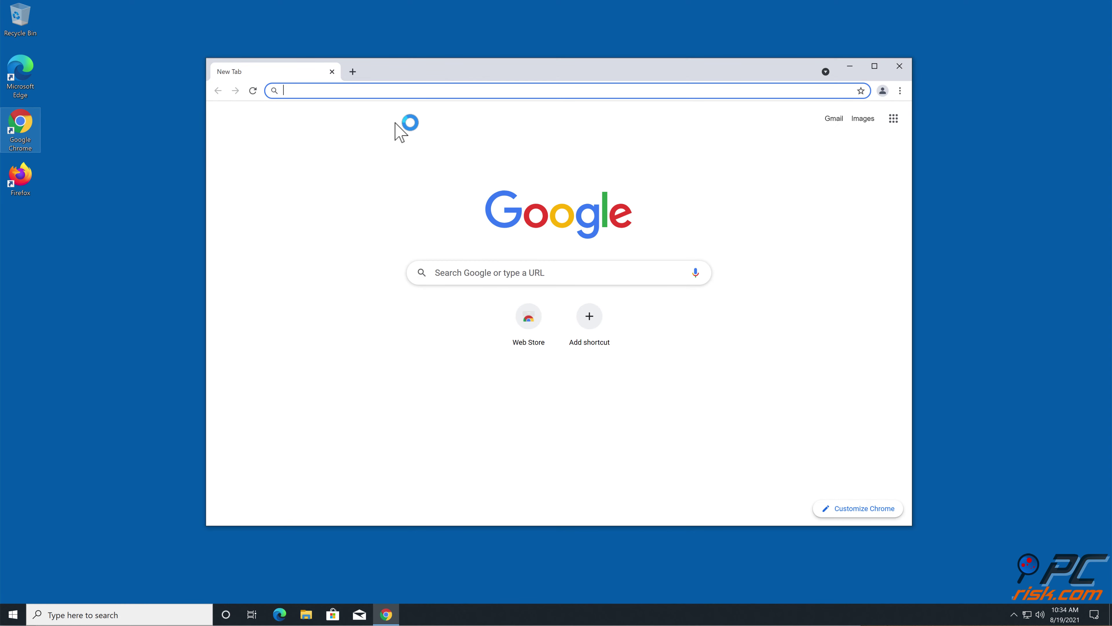
type("www.co")
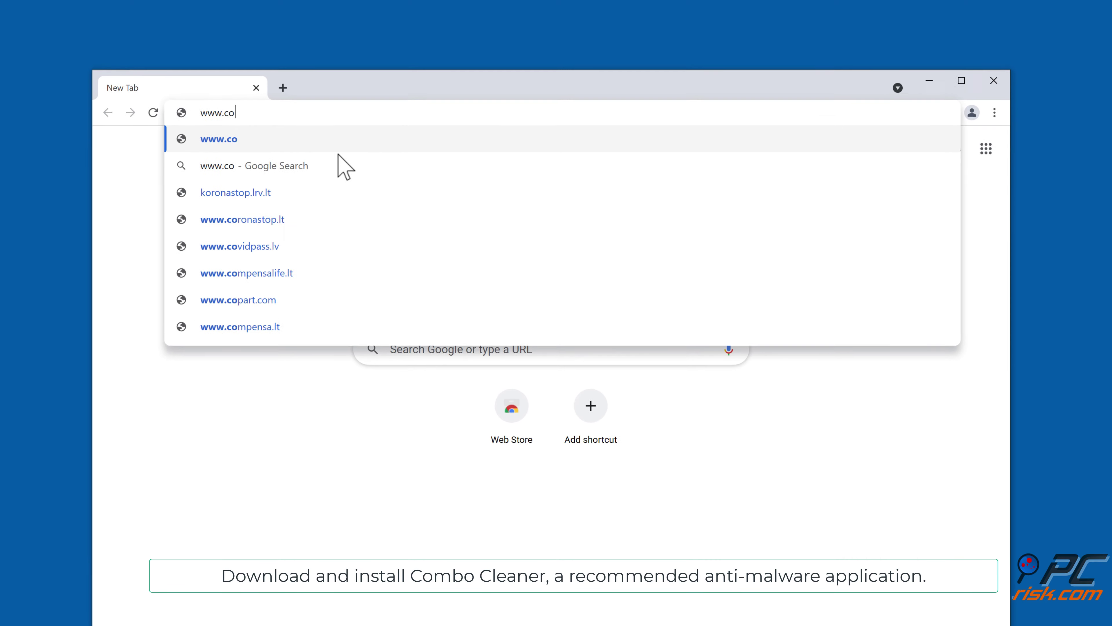
type("mboclean")
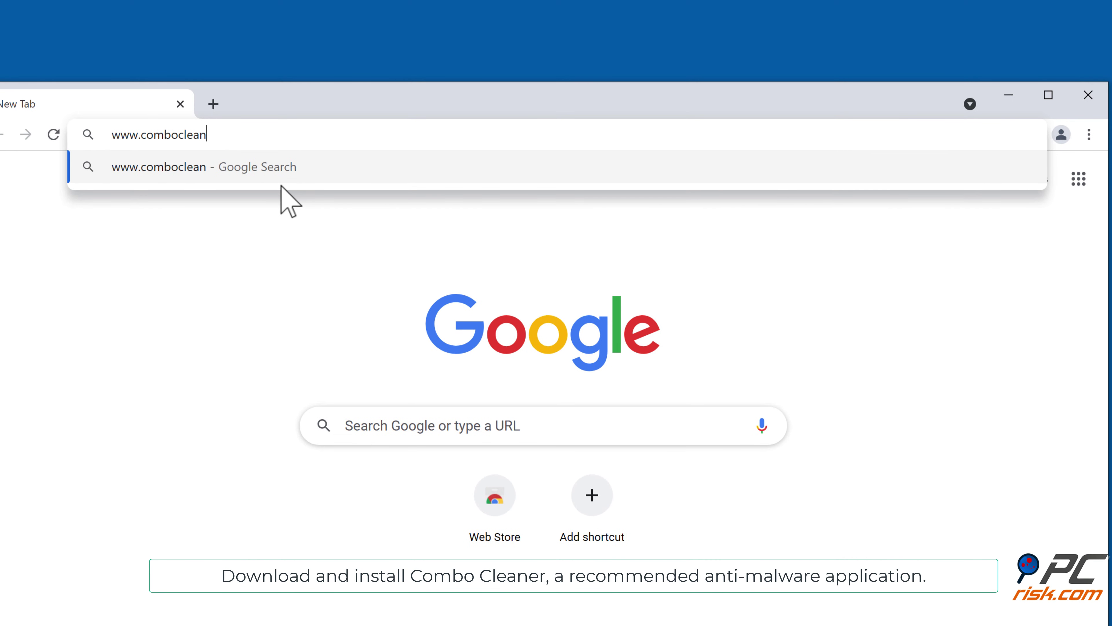
type("er.com")
key("Return")
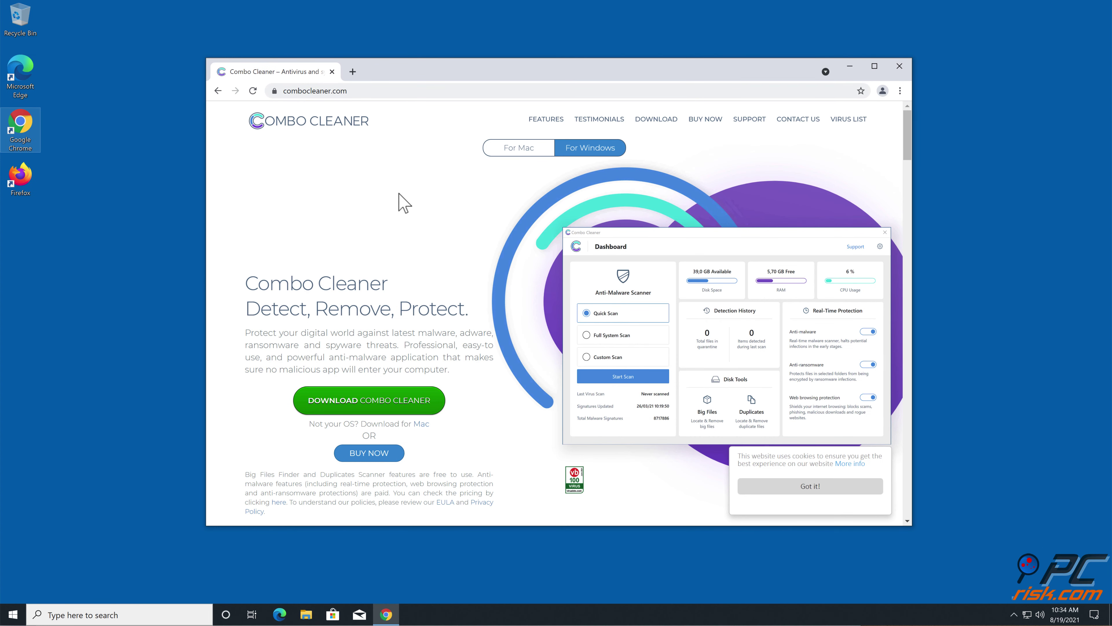
left_click(377, 401)
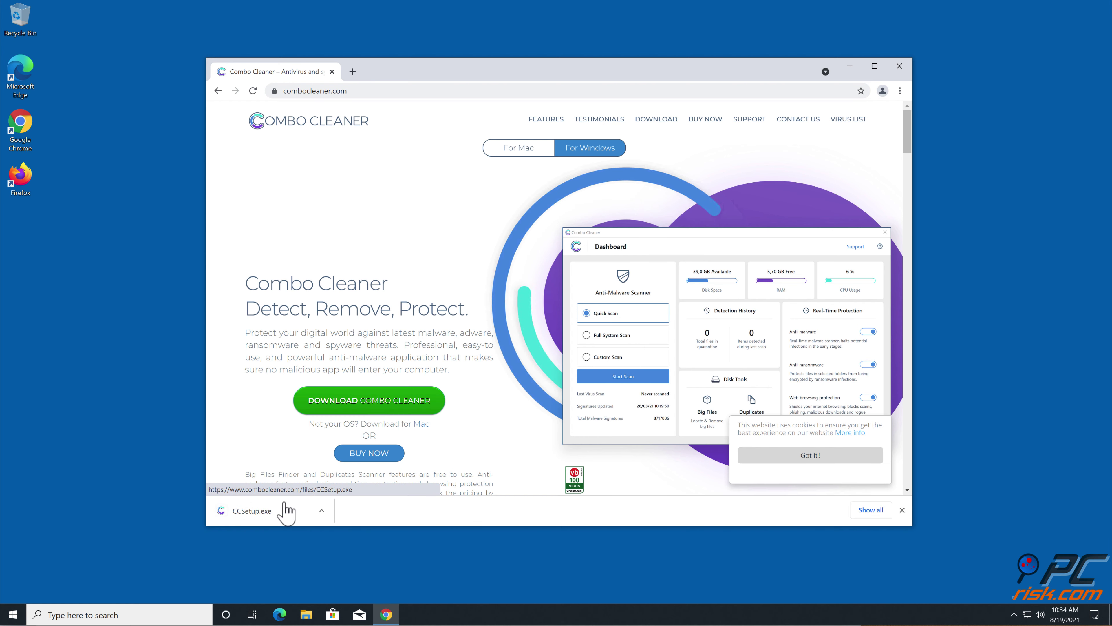
left_click(285, 510)
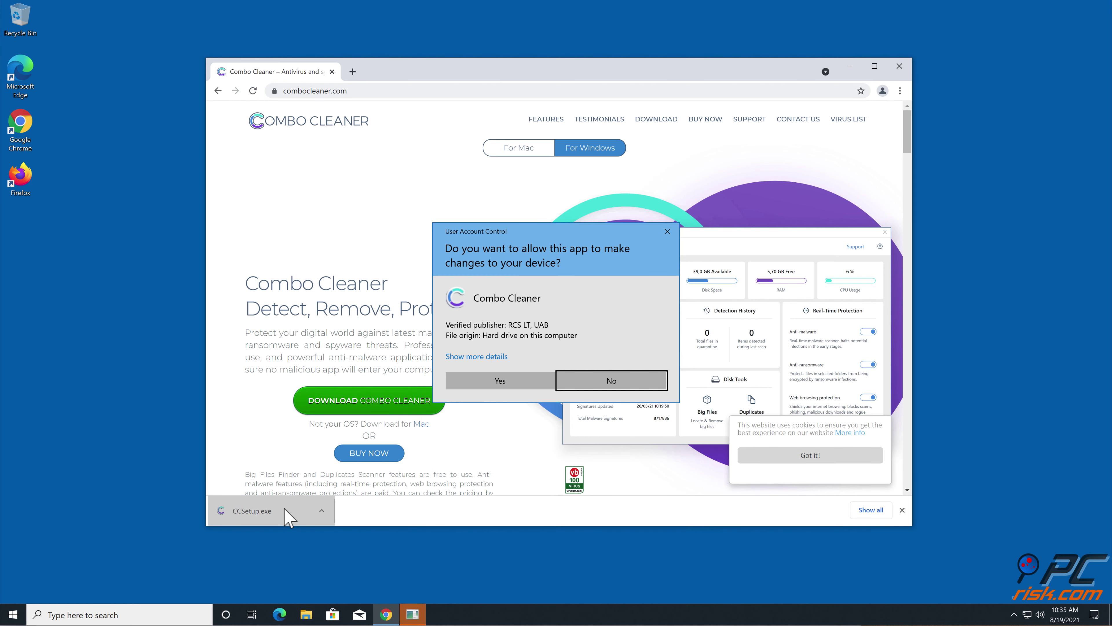
Approve the UAC prompt and install Combo Cleaner to C:\Program Files (x86)\Combo Cleaner
left_click(495, 386)
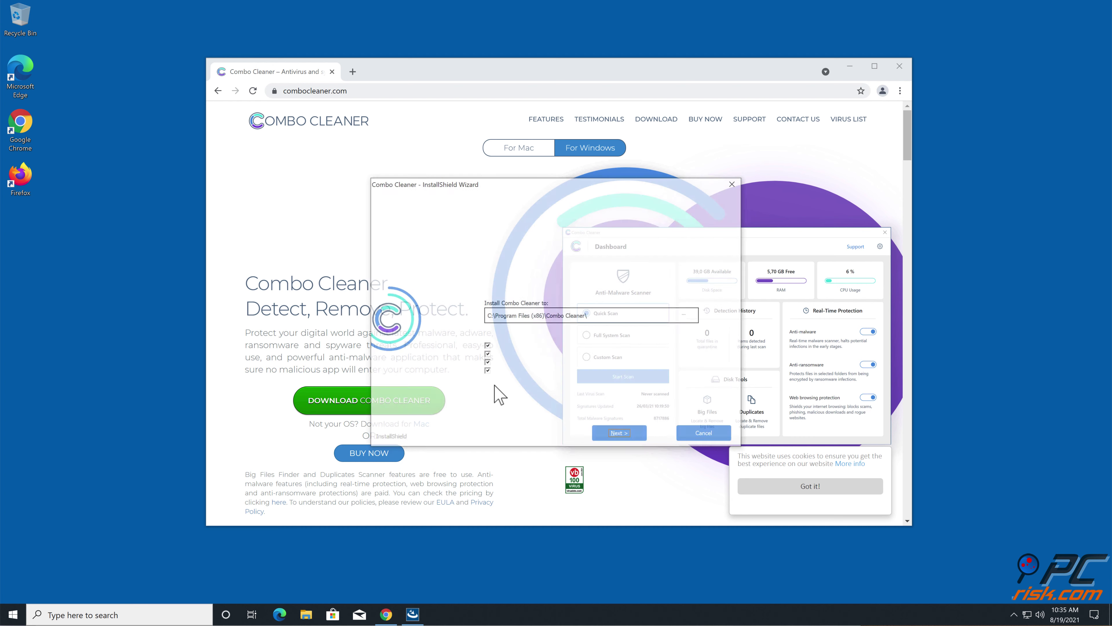
left_click(617, 432)
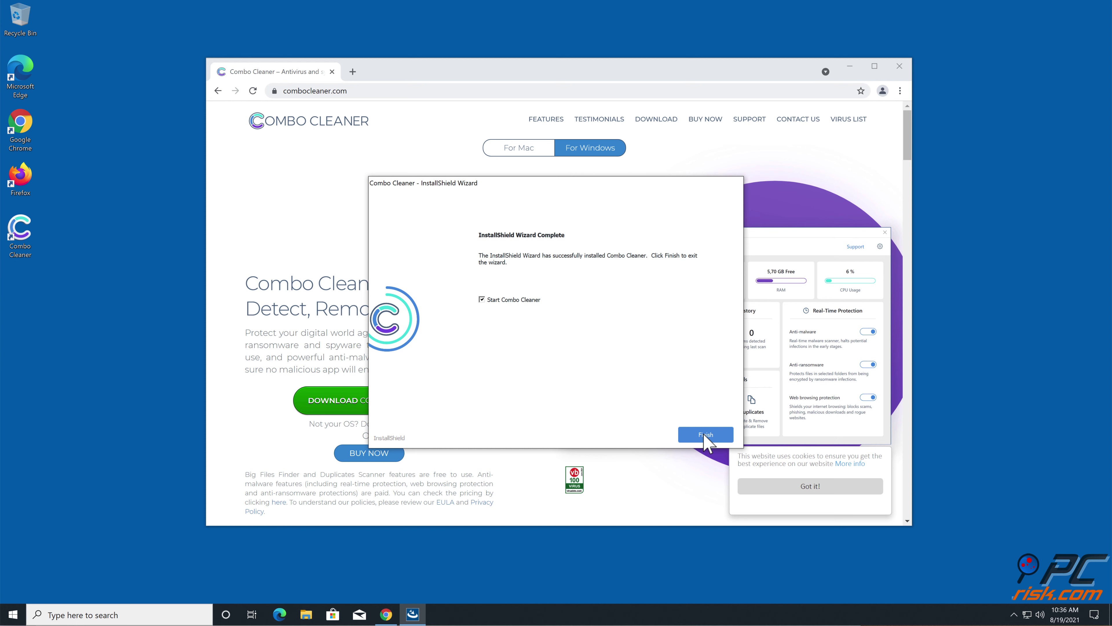
left_click(703, 433)
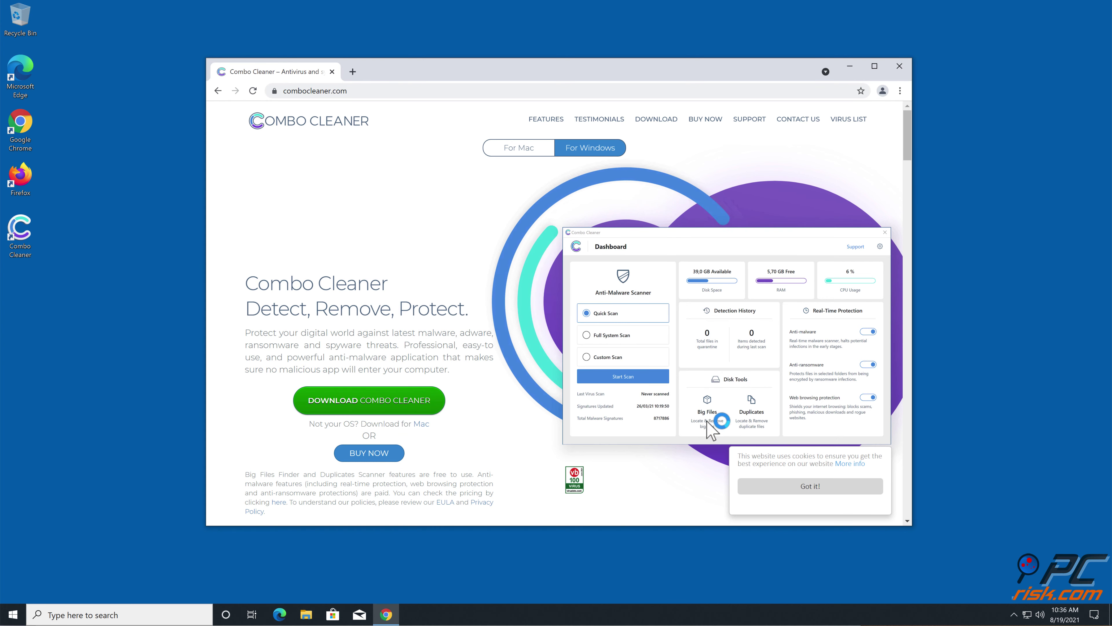
Close Chrome, run a Combo Cleaner Quick Scan, and quarantine the click-this-special.video Ads threat
left_click(900, 66)
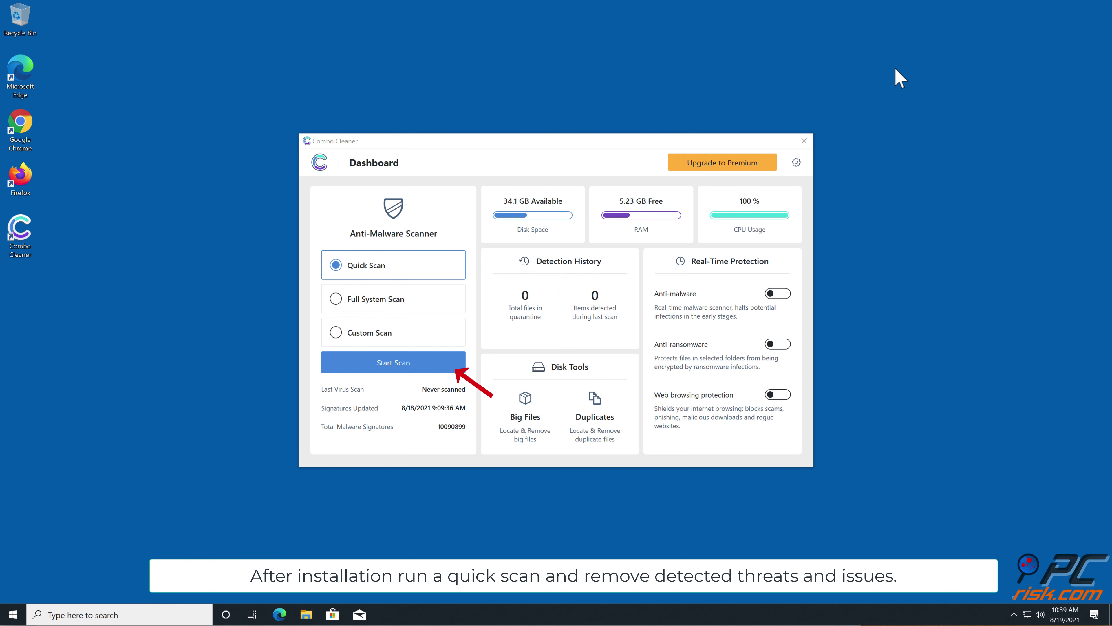
left_click(414, 363)
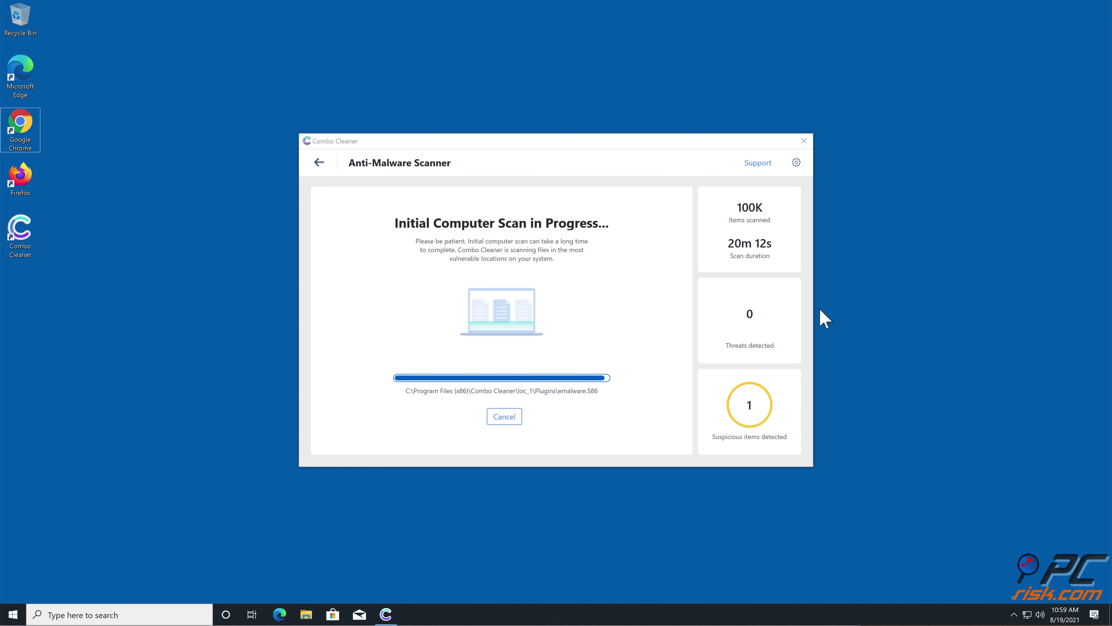
left_click(766, 443)
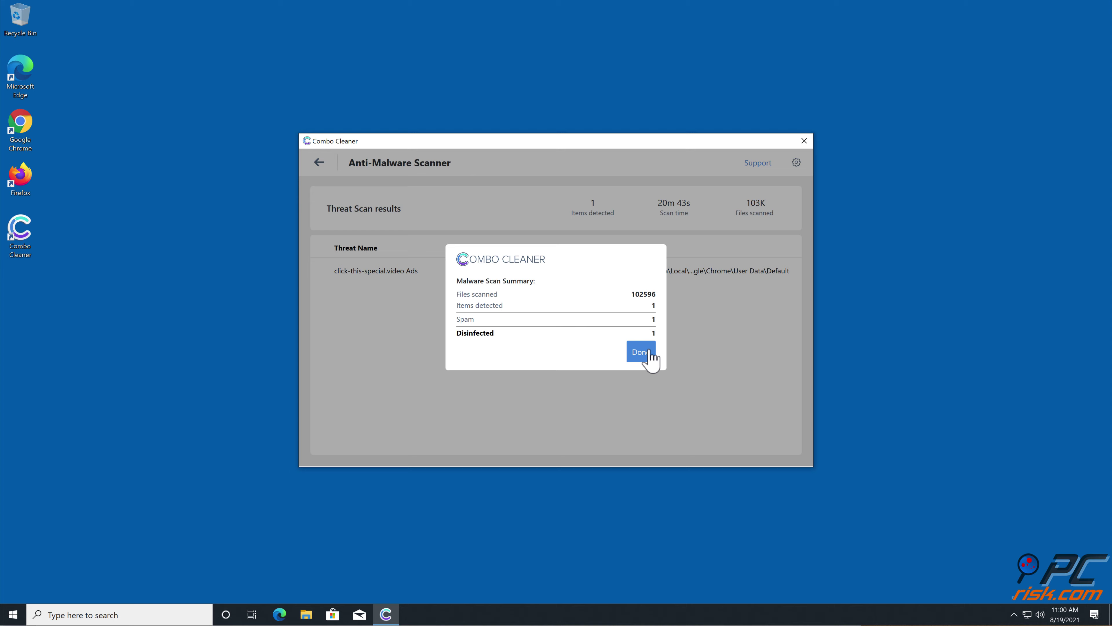
left_click(640, 352)
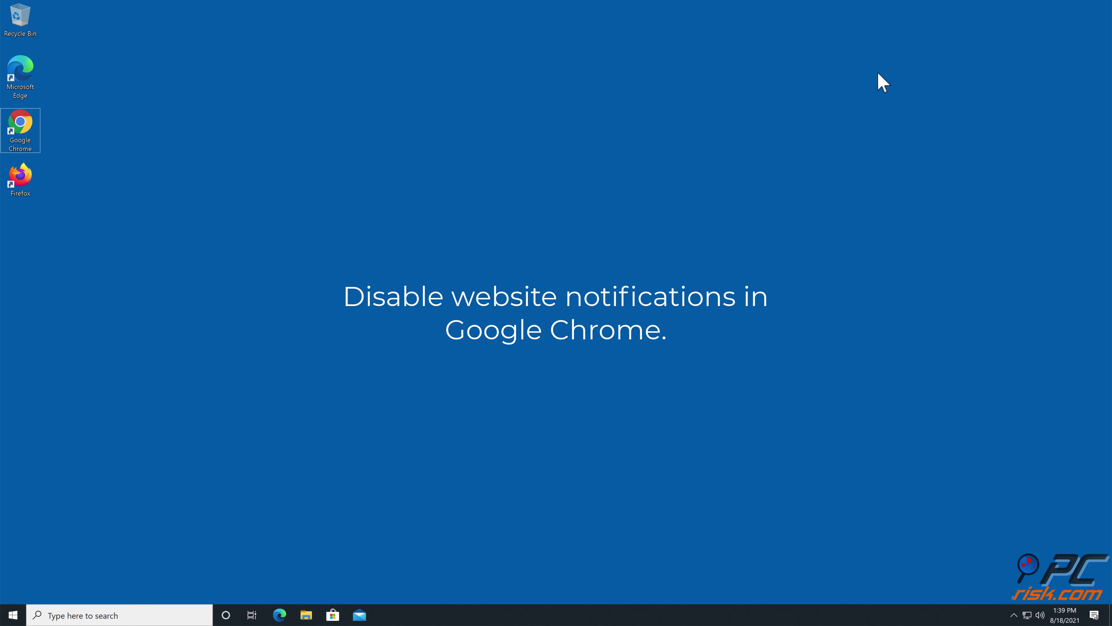
In Chrome, reach Settings > Privacy and security > Site Settings > Notifications
double_click(30, 126)
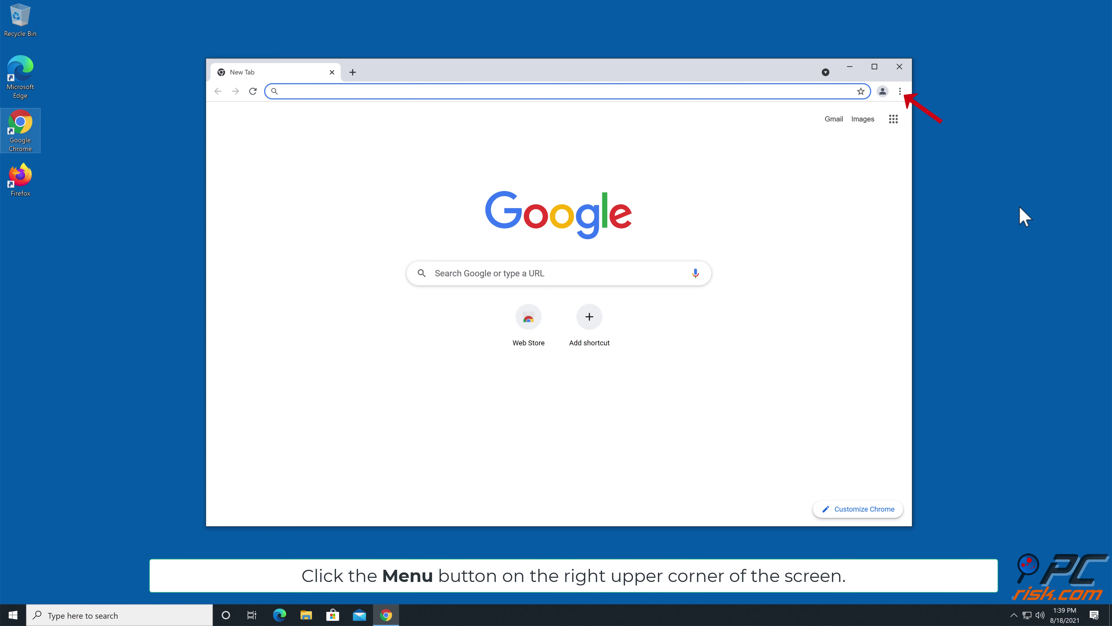
left_click(900, 91)
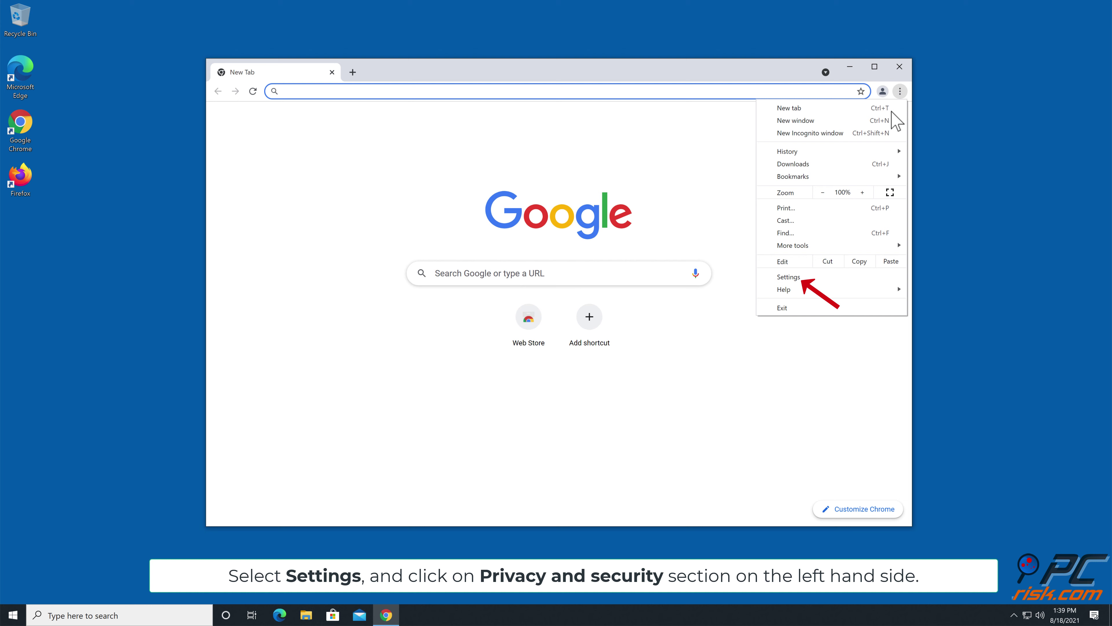
left_click(818, 278)
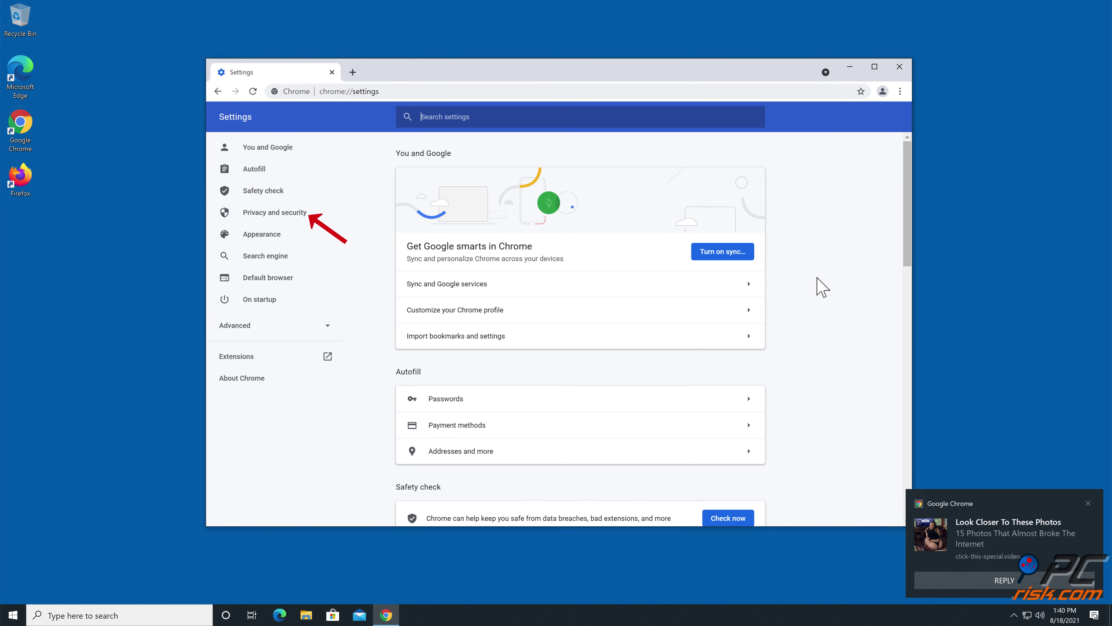
left_click(295, 212)
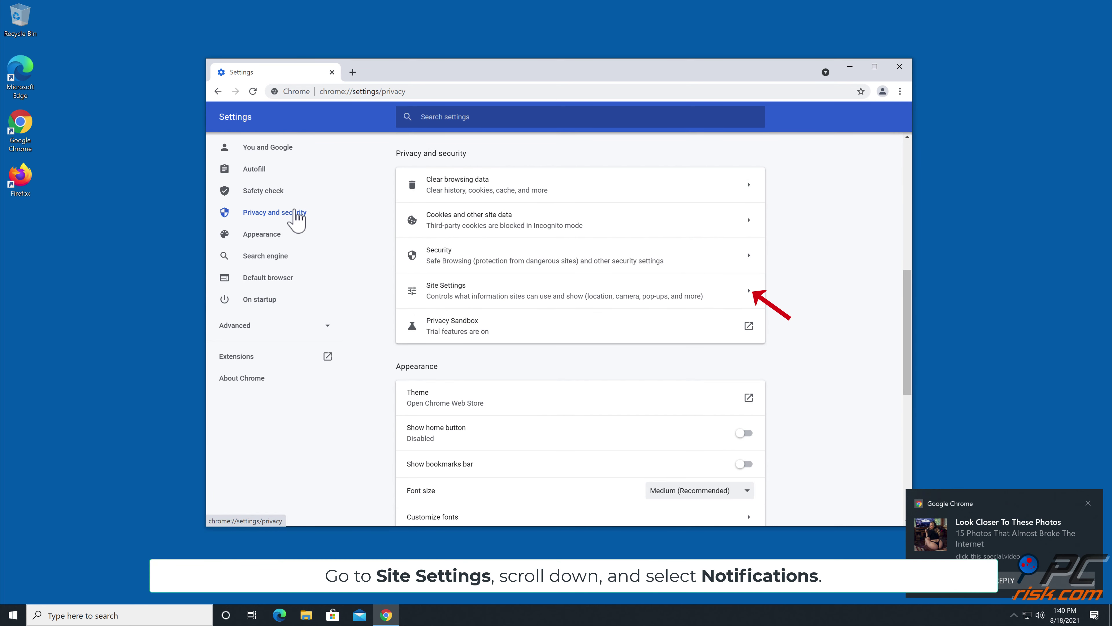
left_click(748, 303)
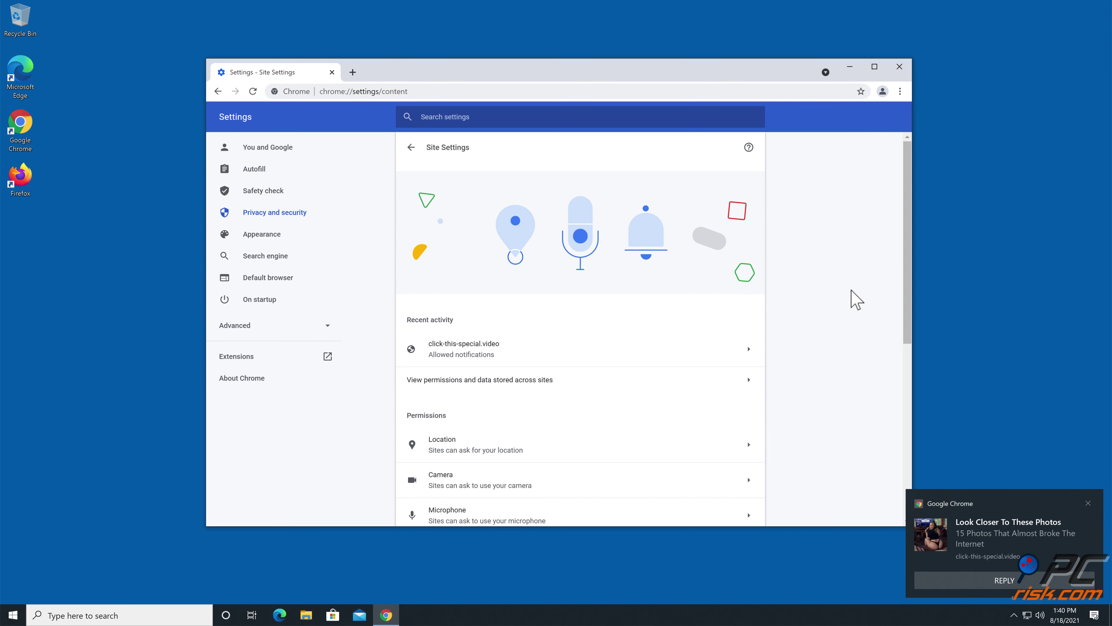
left_click_drag(907, 282, 907, 413)
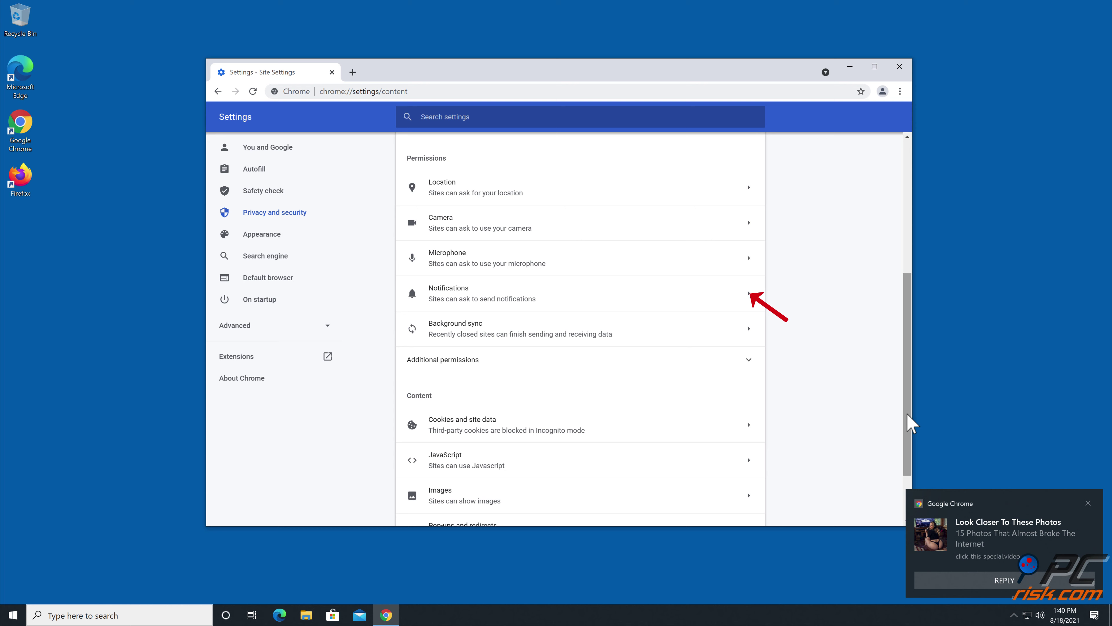
left_click(749, 302)
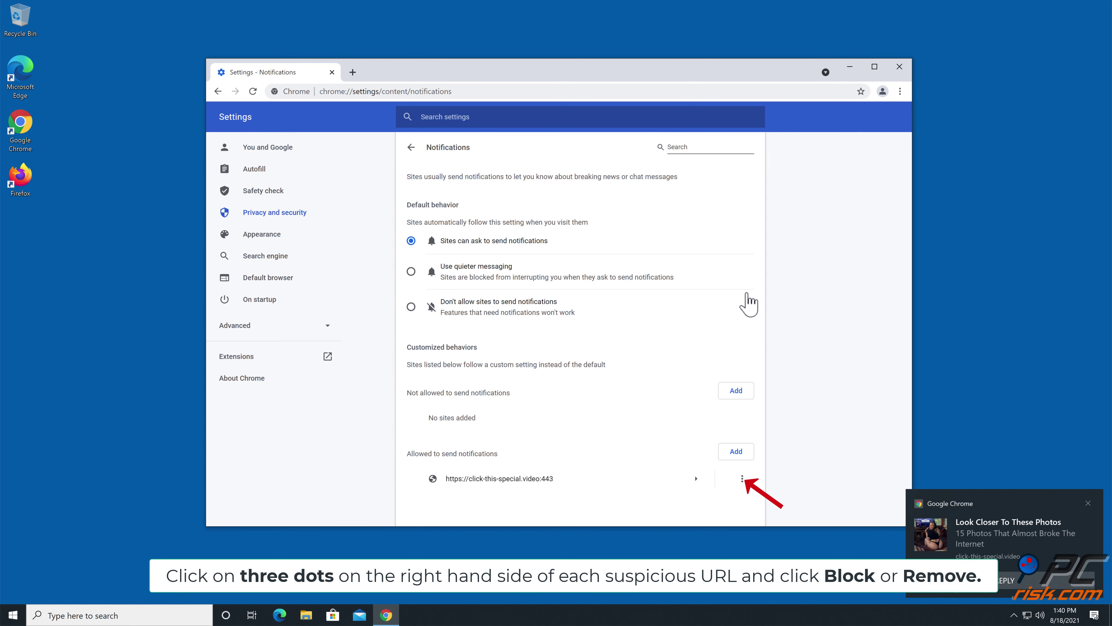
Remove click-this-special.video from the allowed notification sites and close Chrome
left_click(743, 478)
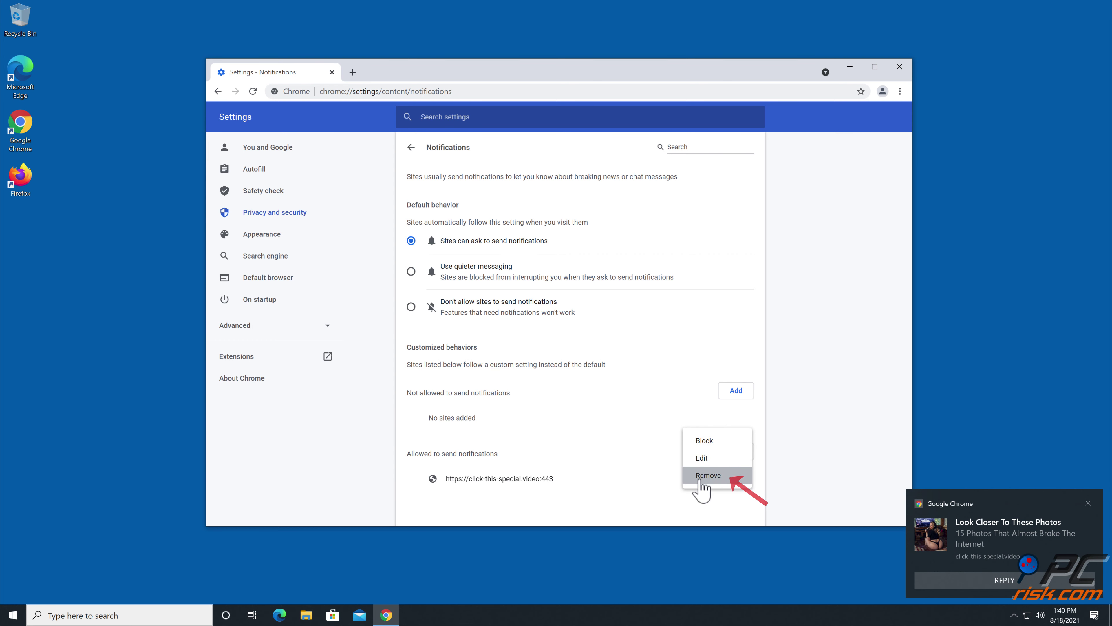
left_click(708, 475)
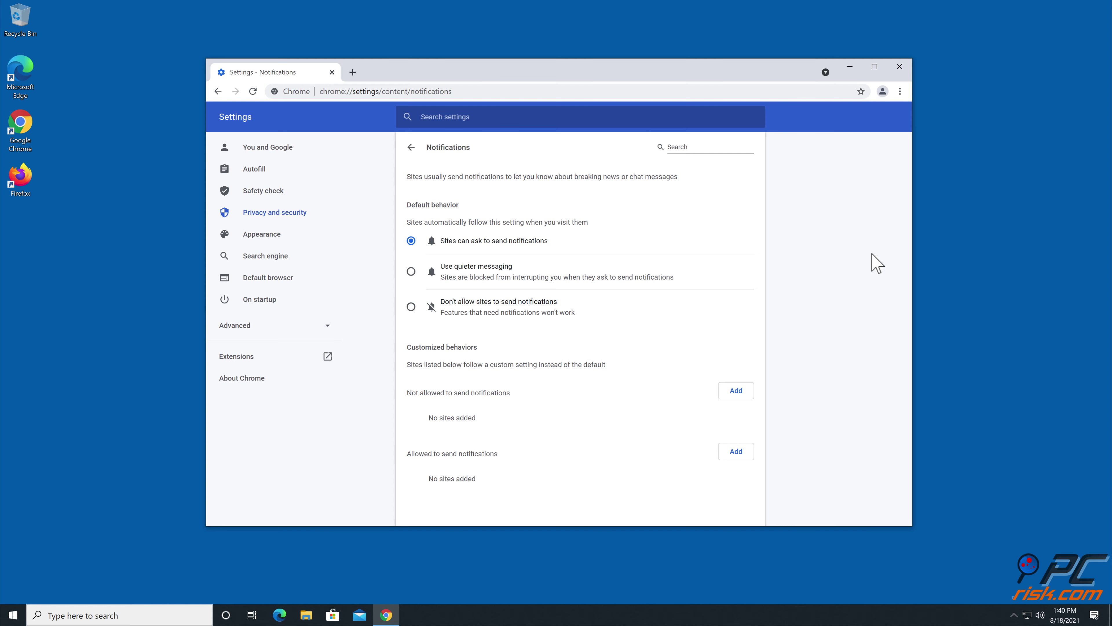
left_click(899, 67)
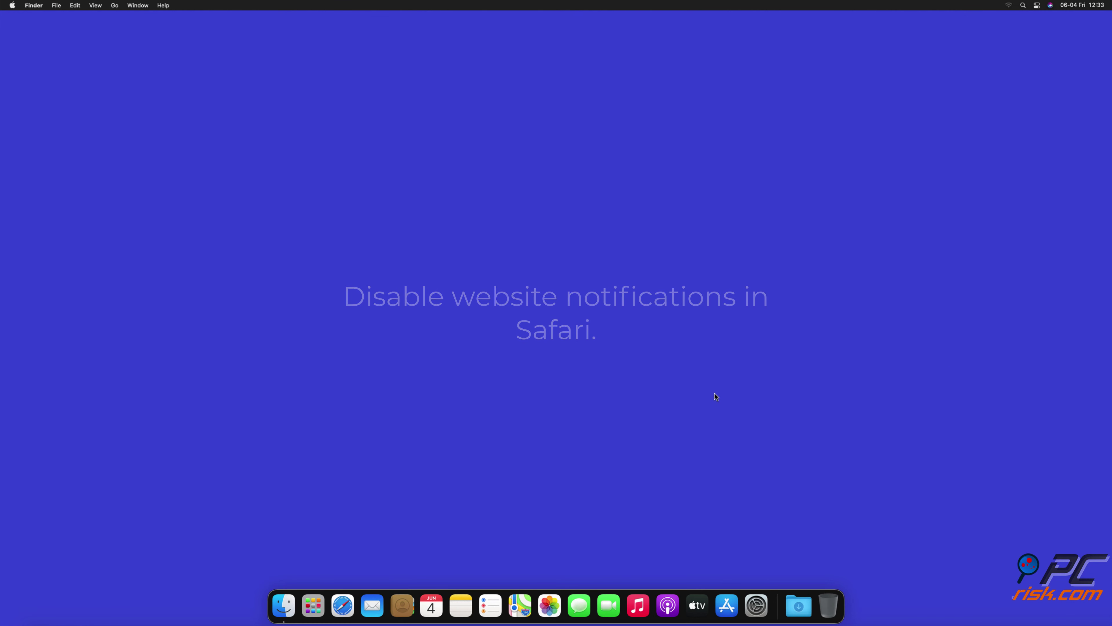
Launch Safari and open Preferences on the Websites tab
left_click(342, 605)
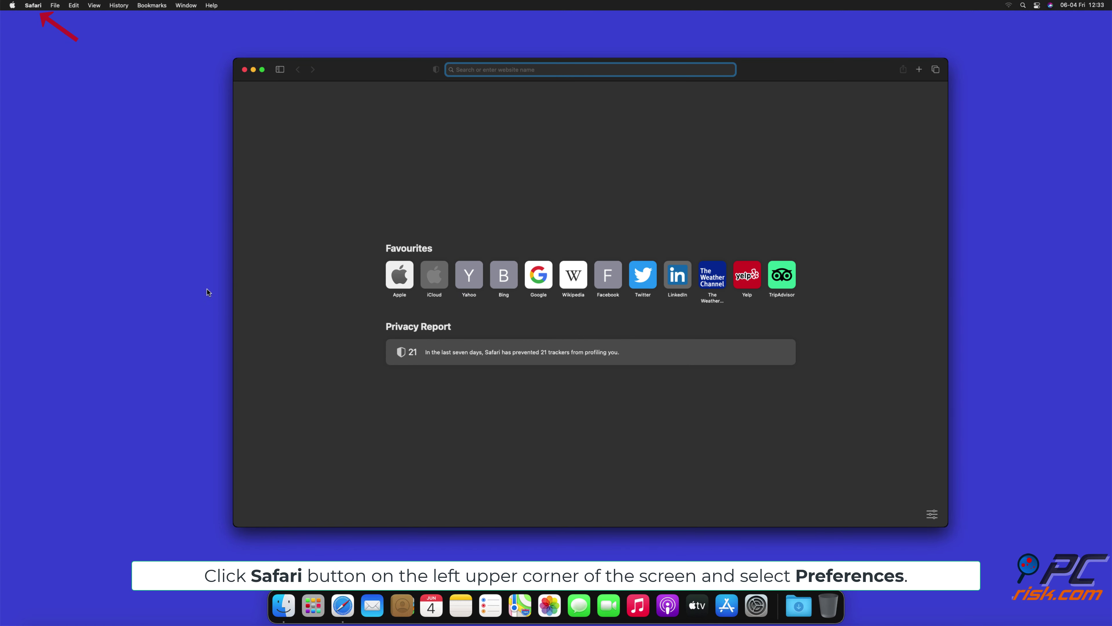
left_click(35, 11)
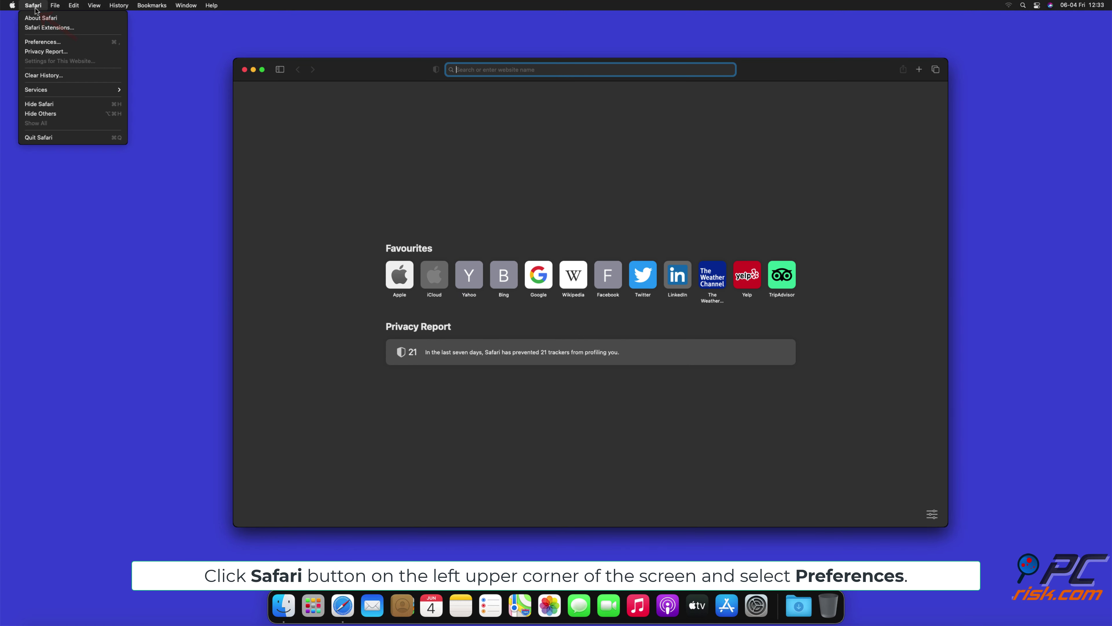
left_click(54, 42)
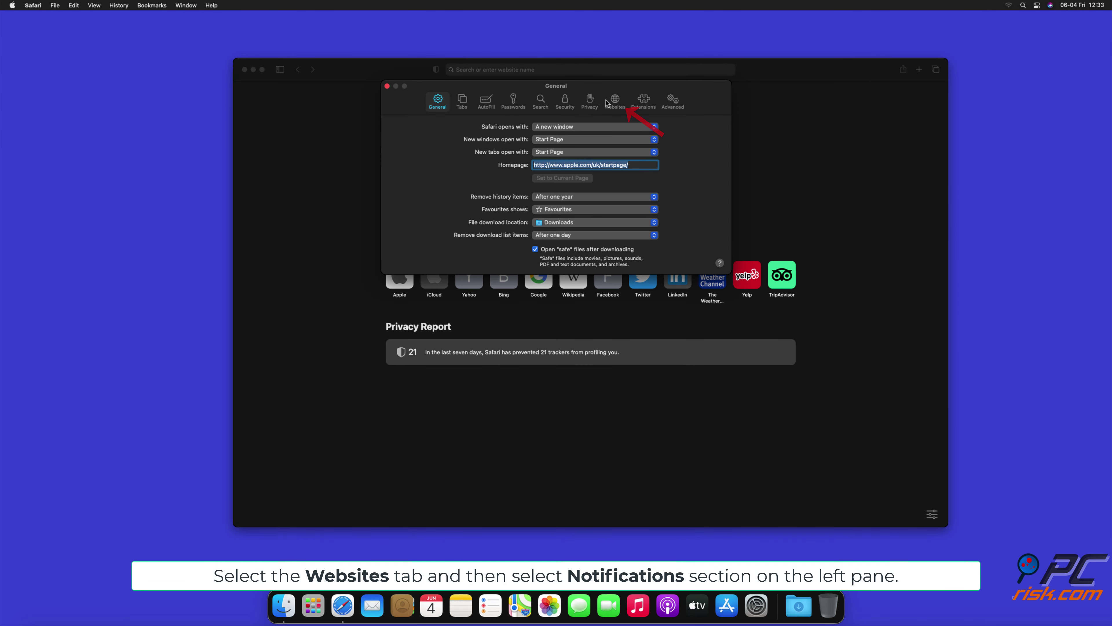
left_click(614, 101)
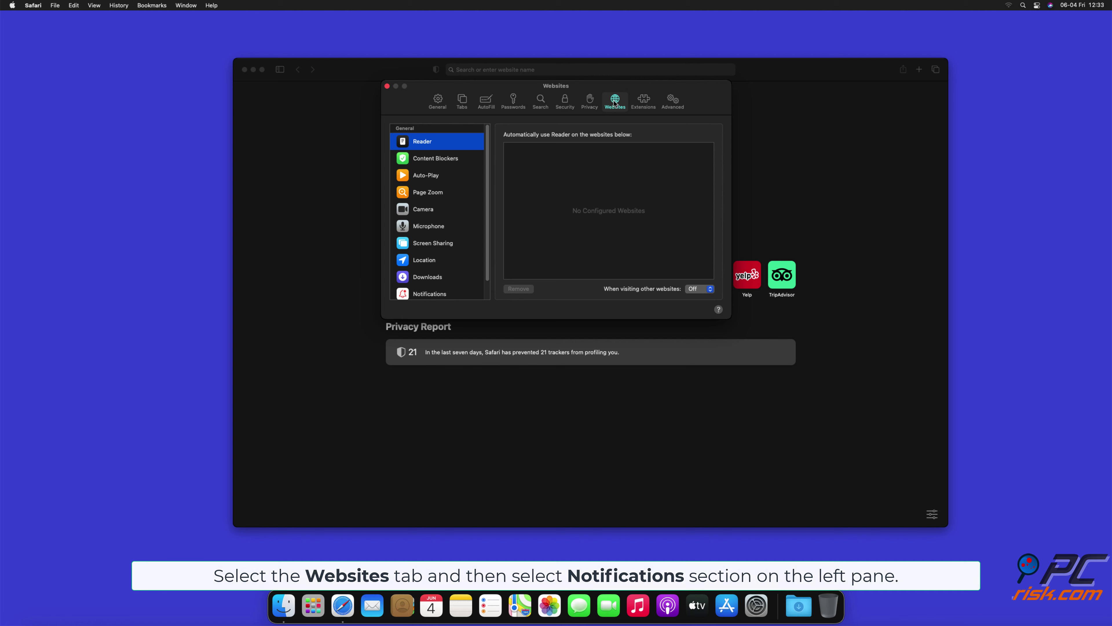
scroll(487, 141, "down", 2)
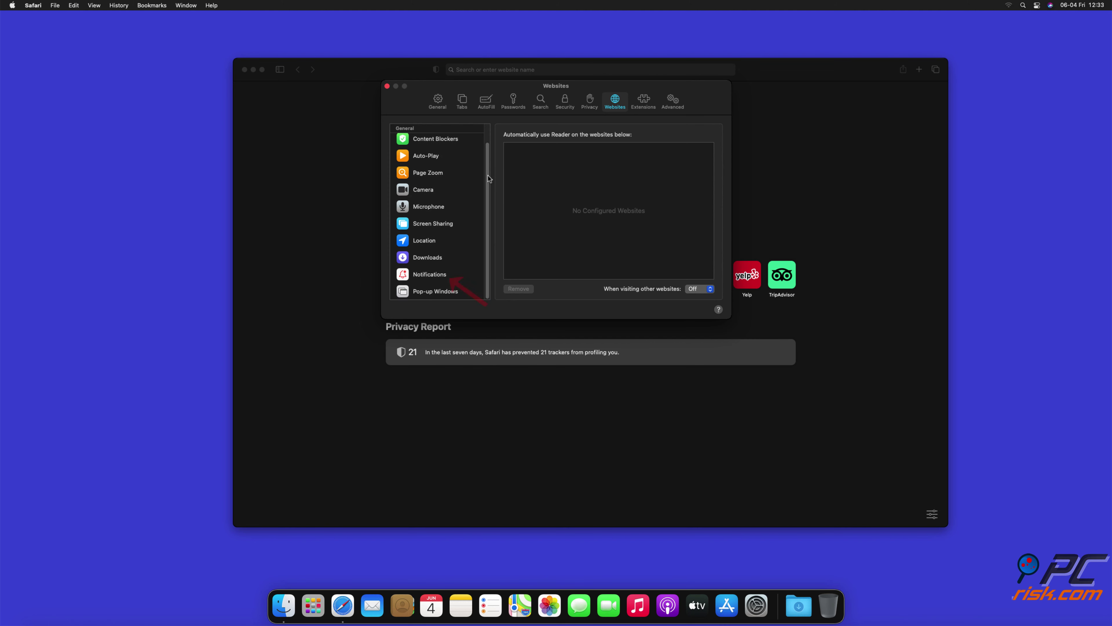
Set findmedia.biz, thehugefeed.com and watch-video.net notifications to Deny, then close Preferences and Safari
left_click(430, 275)
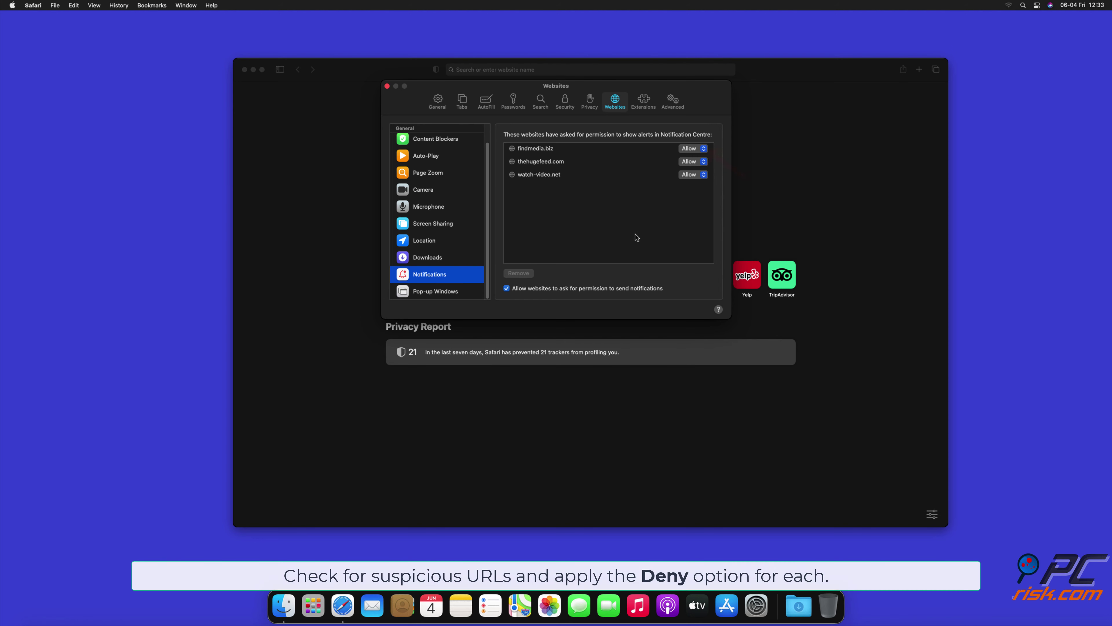
left_click(702, 149)
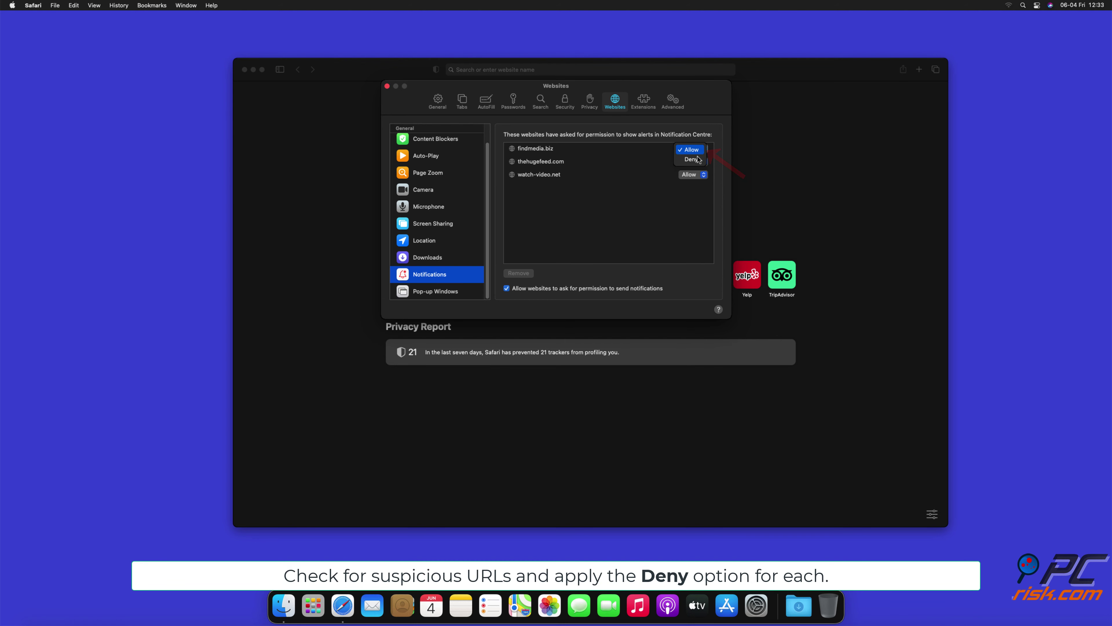
left_click(698, 159)
left_click(705, 161)
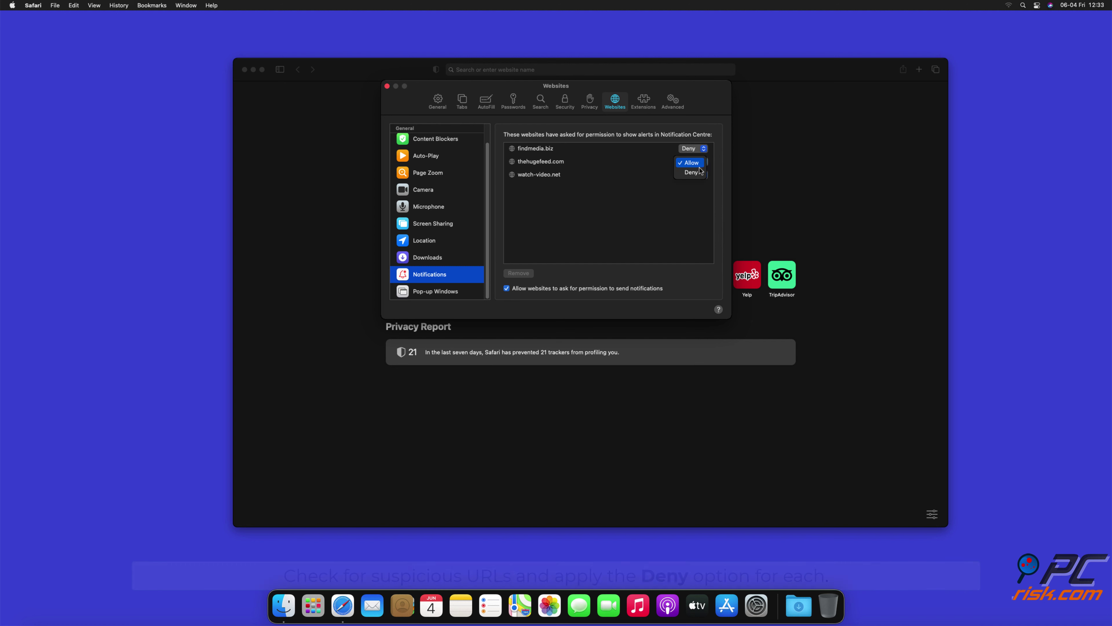
left_click(691, 172)
left_click(706, 175)
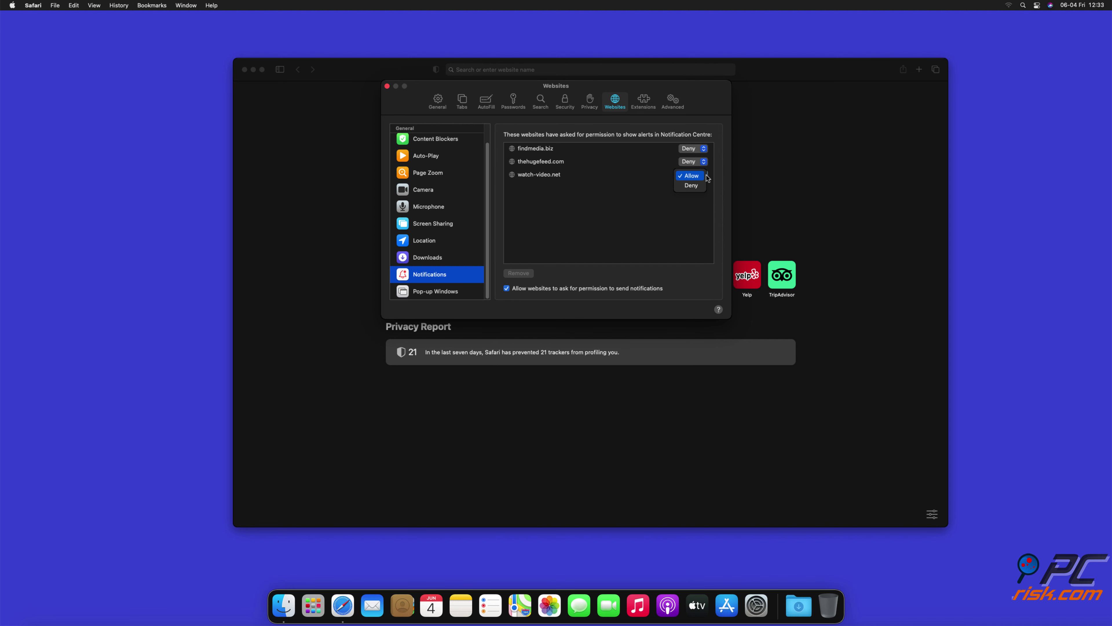
left_click(692, 185)
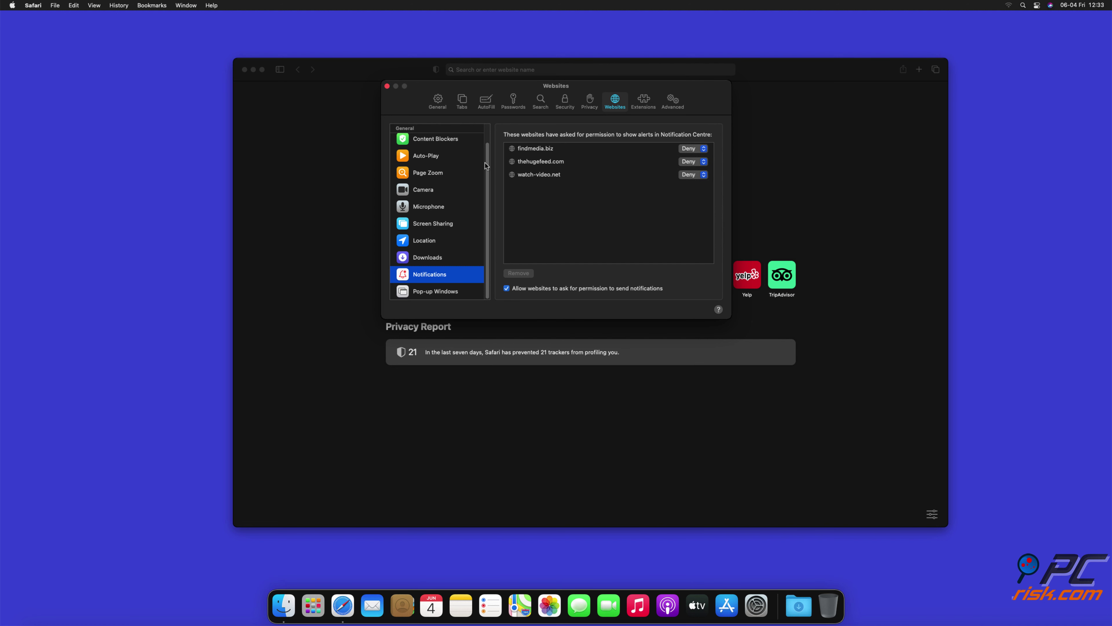
left_click(388, 86)
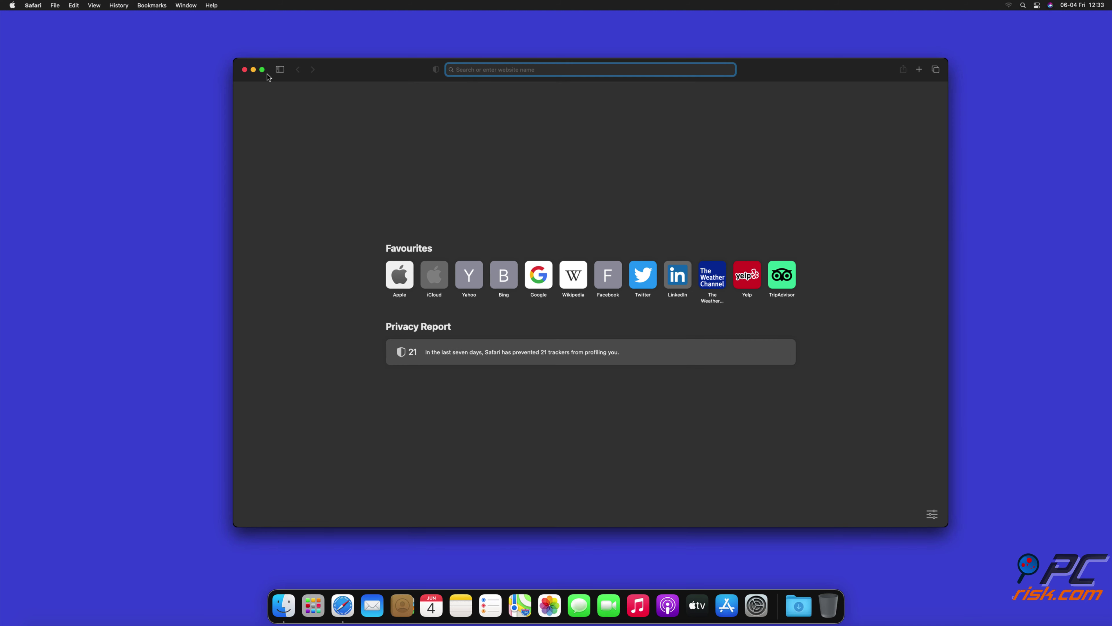
left_click(245, 70)
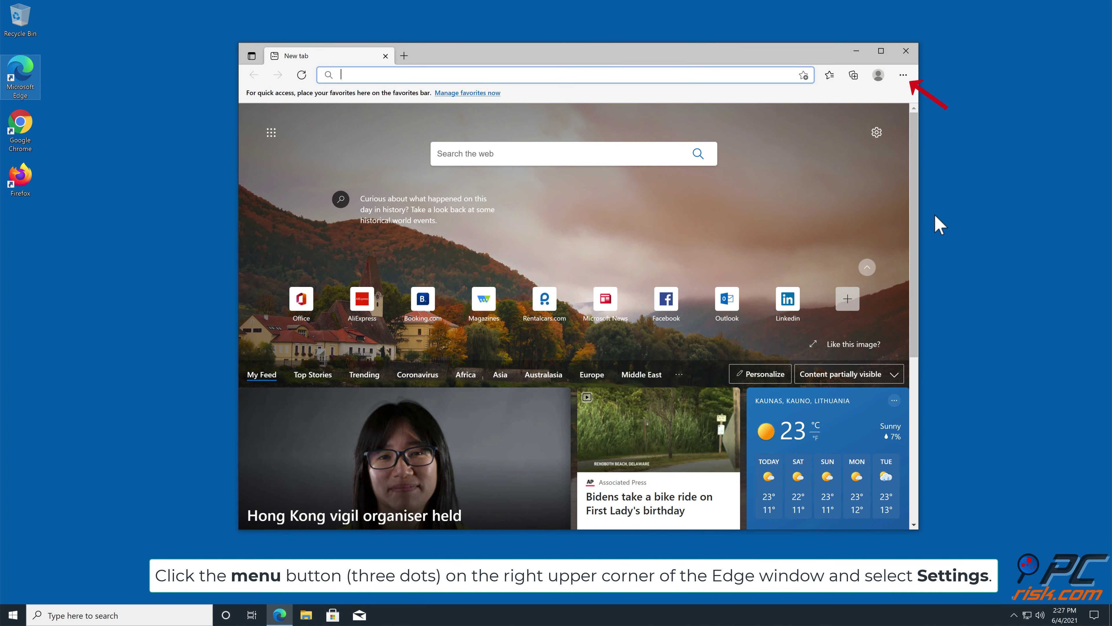
Open Edge Settings > Cookies and site permissions > Notifications
left_click(904, 76)
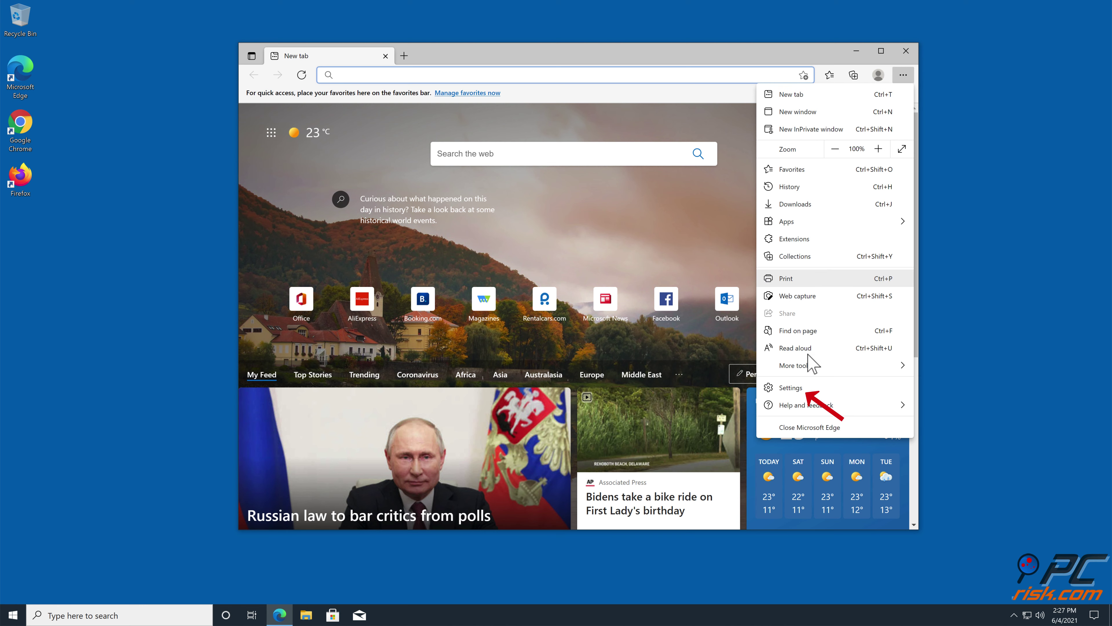
left_click(798, 388)
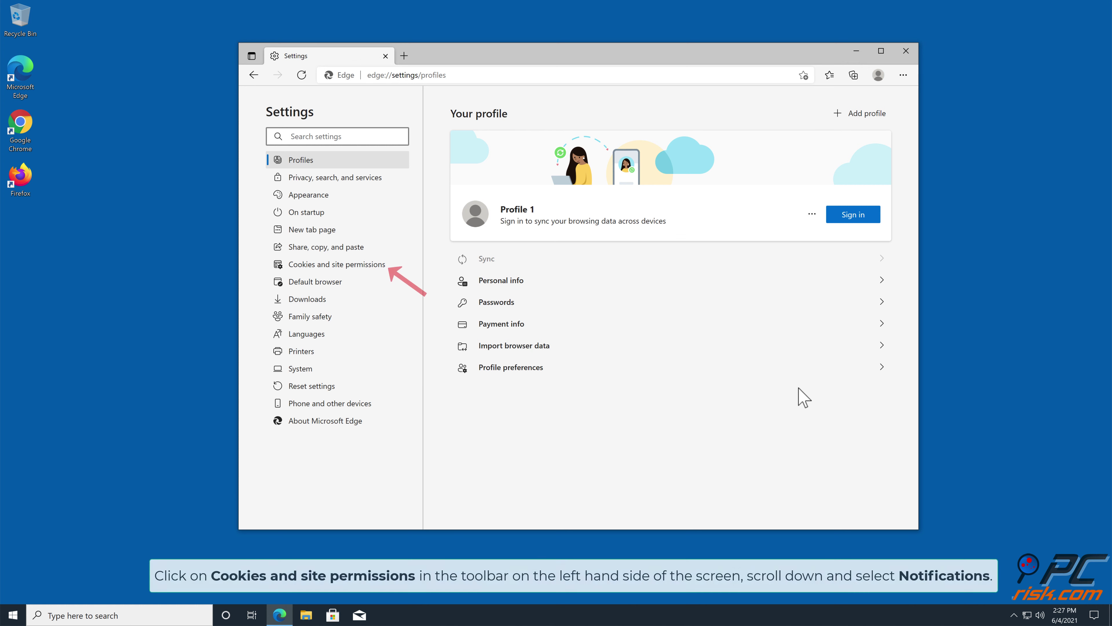
left_click(363, 264)
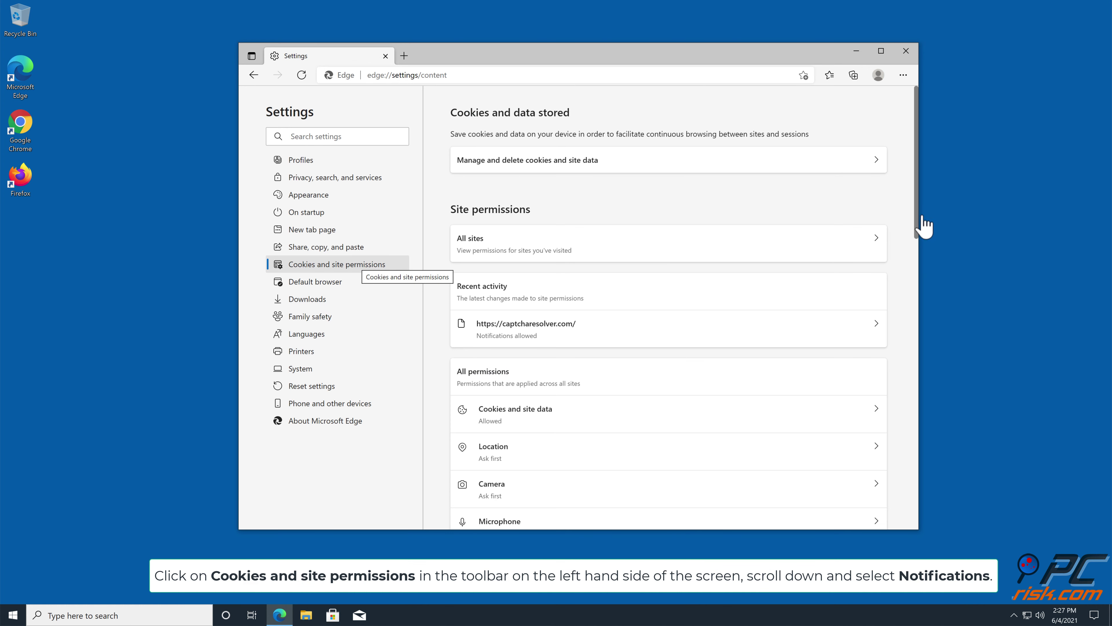
left_click_drag(918, 217, 914, 300)
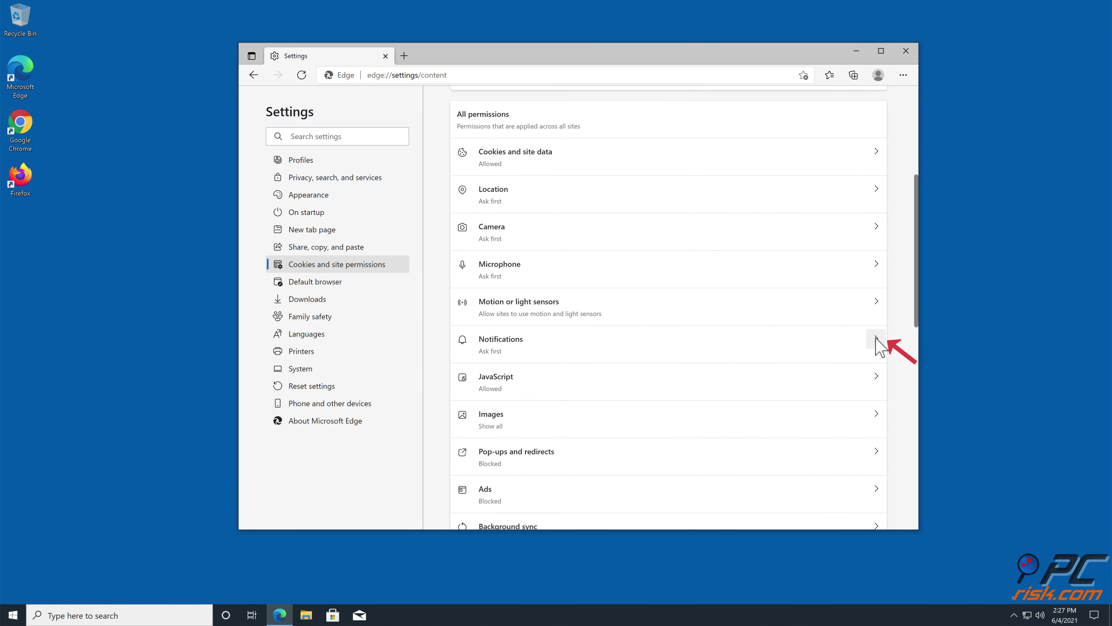
left_click(876, 338)
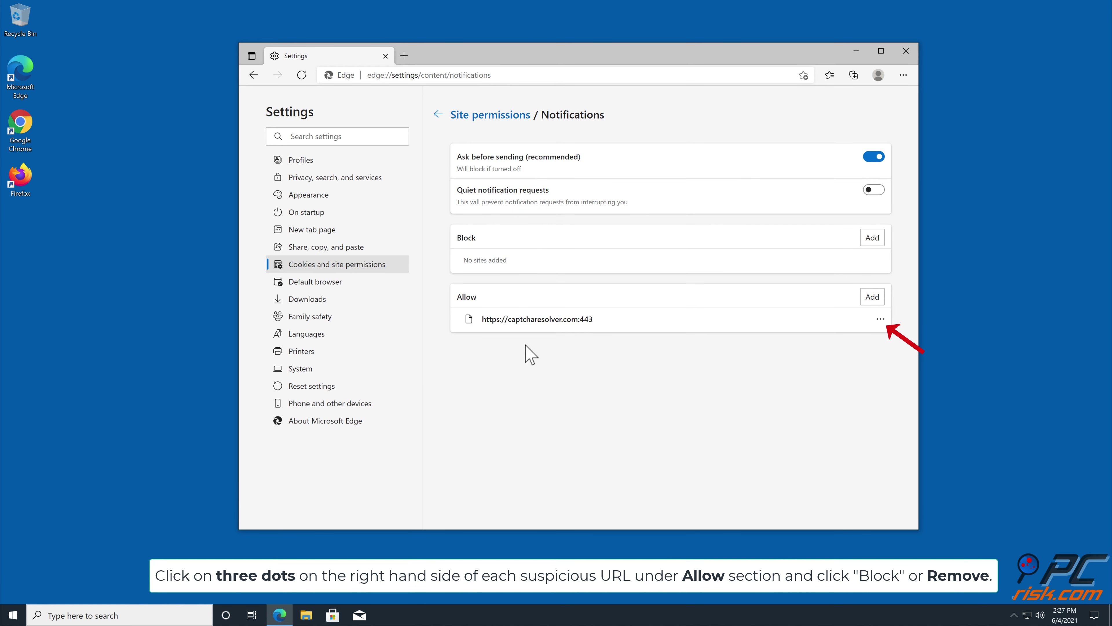
Remove captcharesolver.com from Edge's allowed notification sites and close Edge
left_click(880, 319)
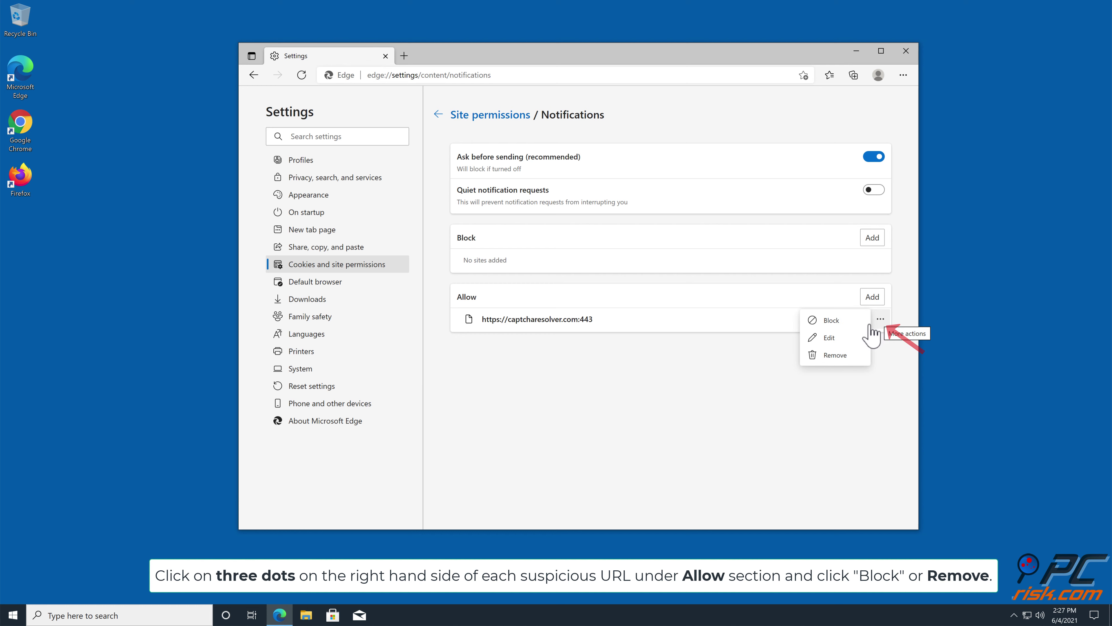
left_click(838, 355)
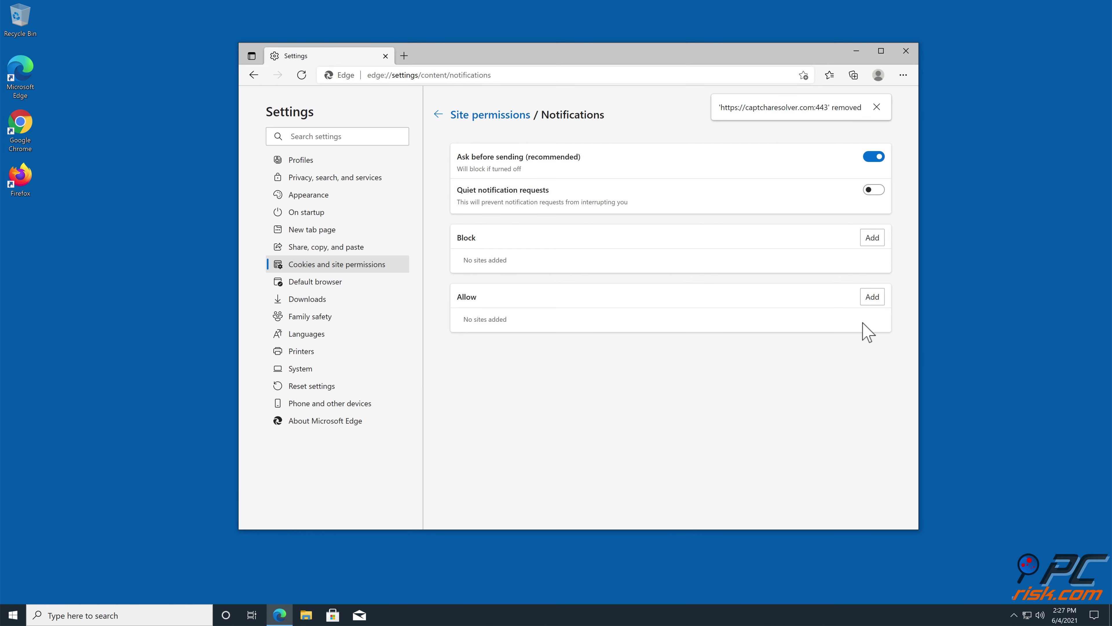
left_click(905, 51)
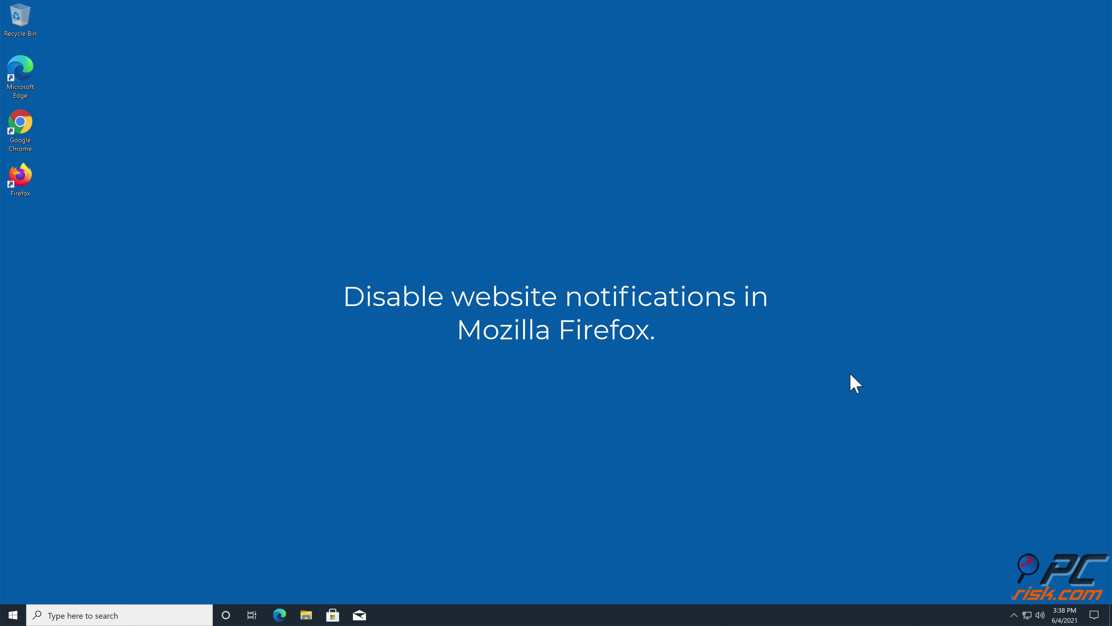
Launch Firefox from the desktop icon and open its hamburger menu
double_click(31, 179)
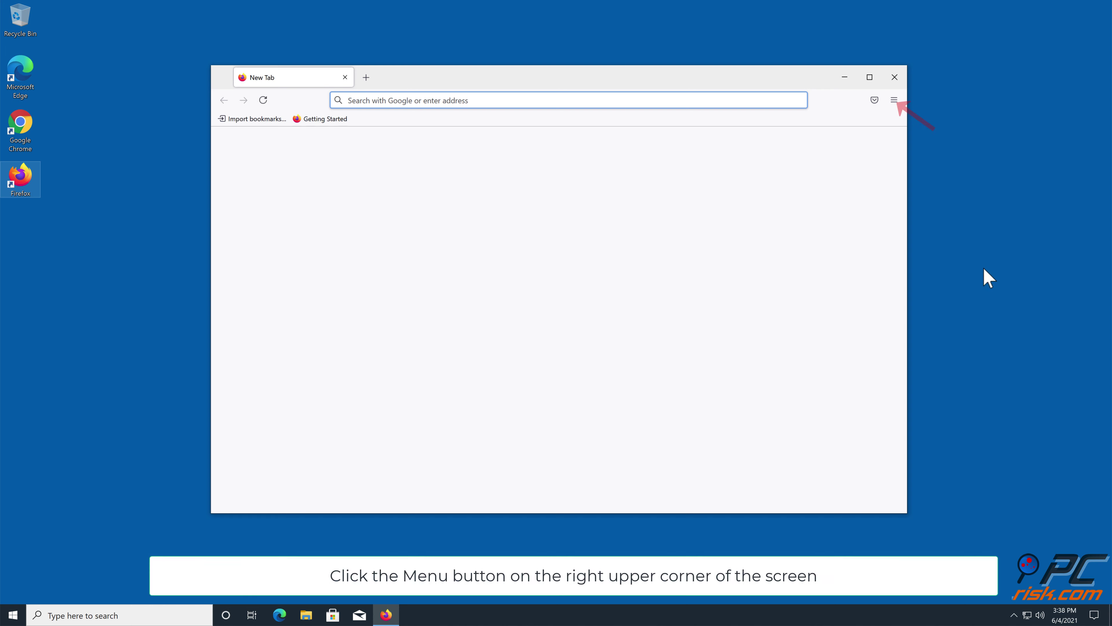
left_click(894, 100)
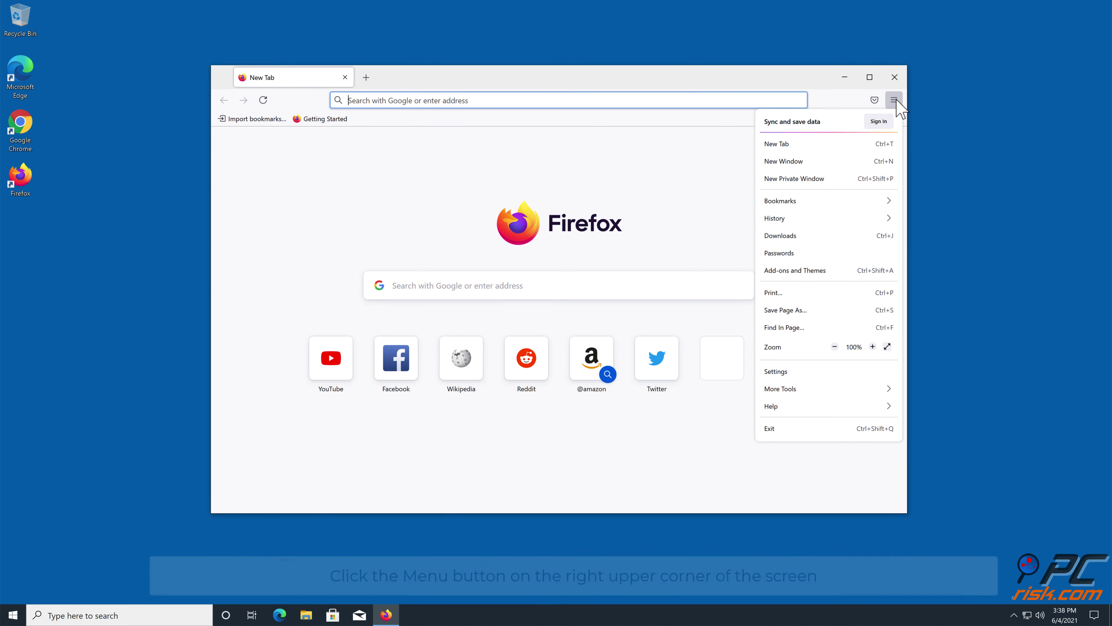
Go to Firefox's Privacy & Security settings and scroll down to the Permissions section
left_click(778, 373)
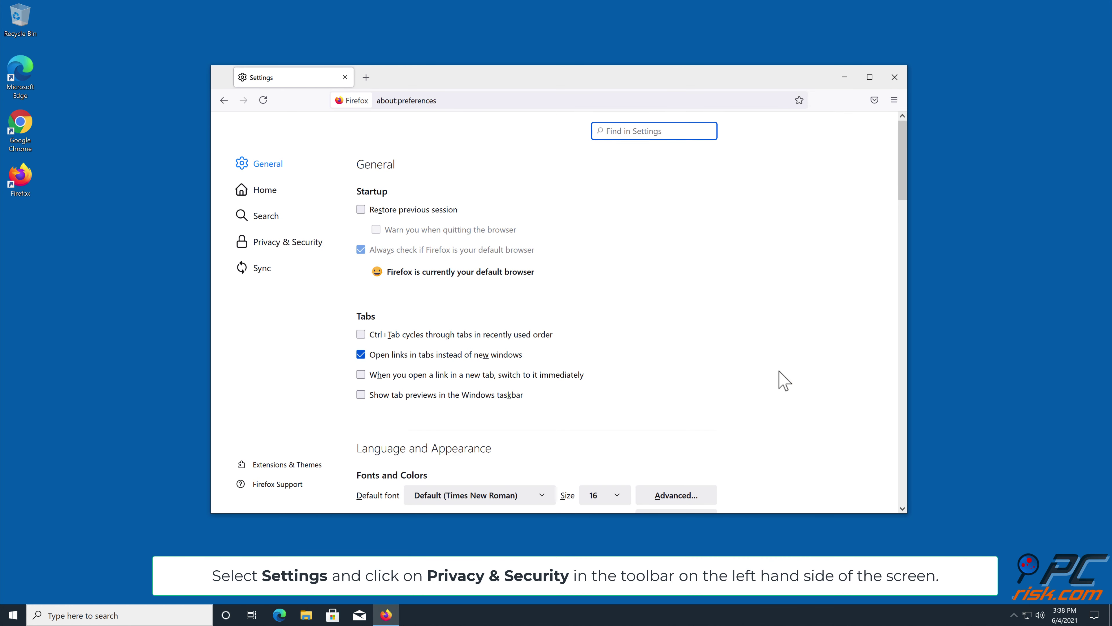
left_click(271, 244)
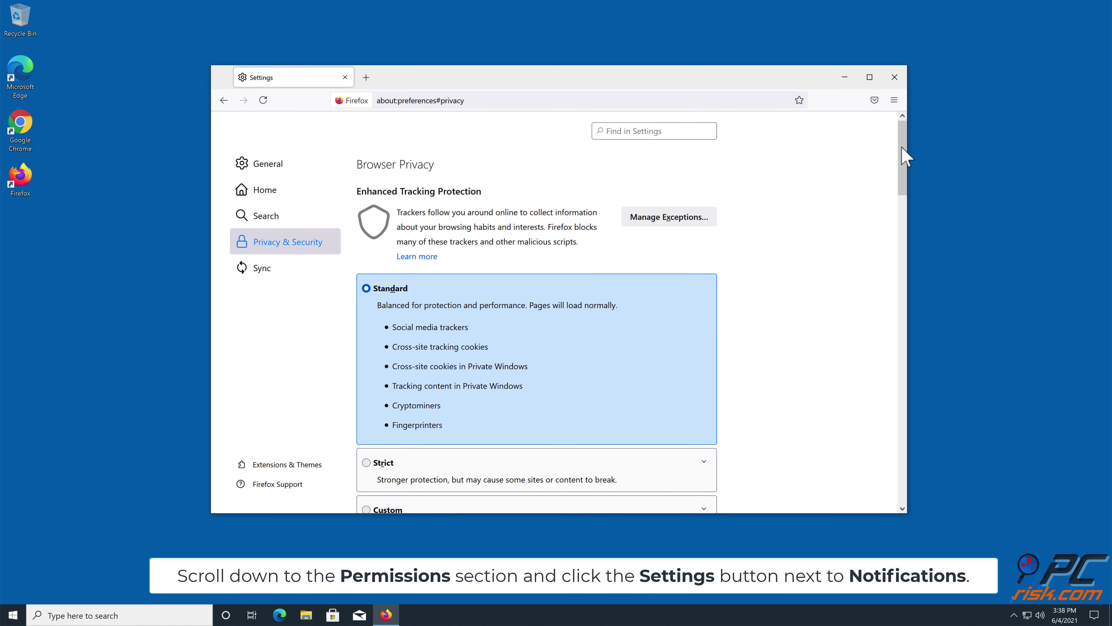
left_click_drag(901, 152, 886, 355)
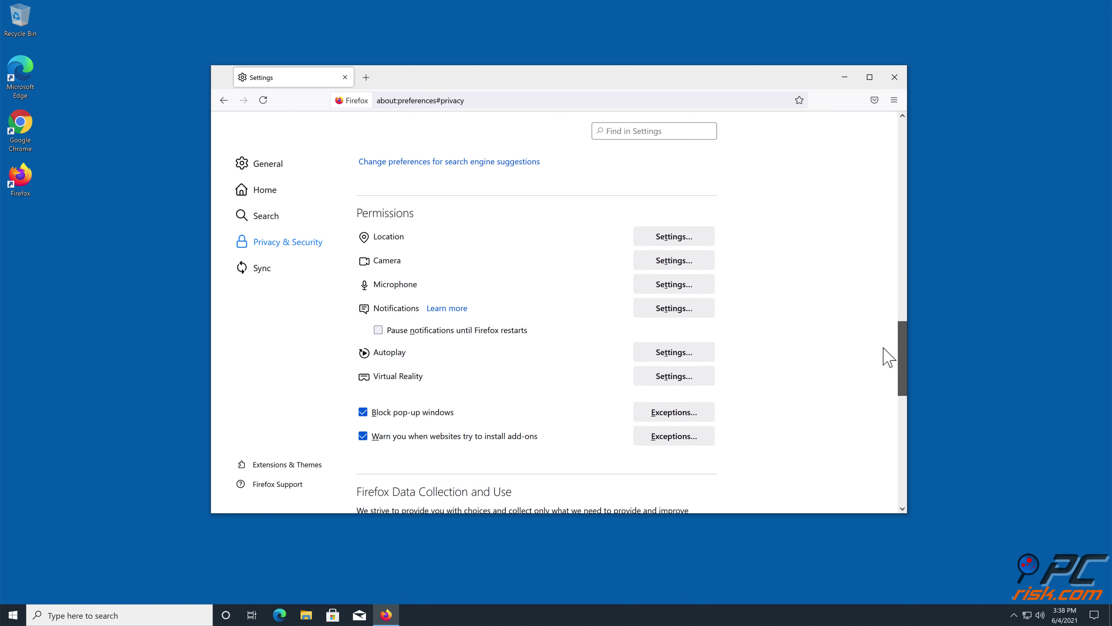
left_click(669, 308)
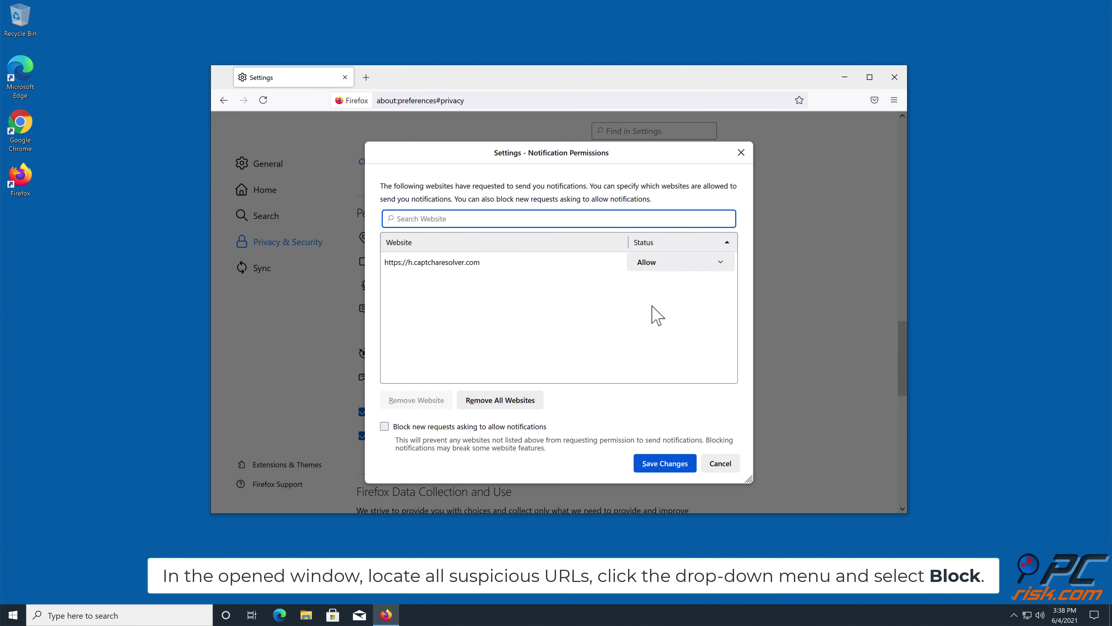
left_click(720, 263)
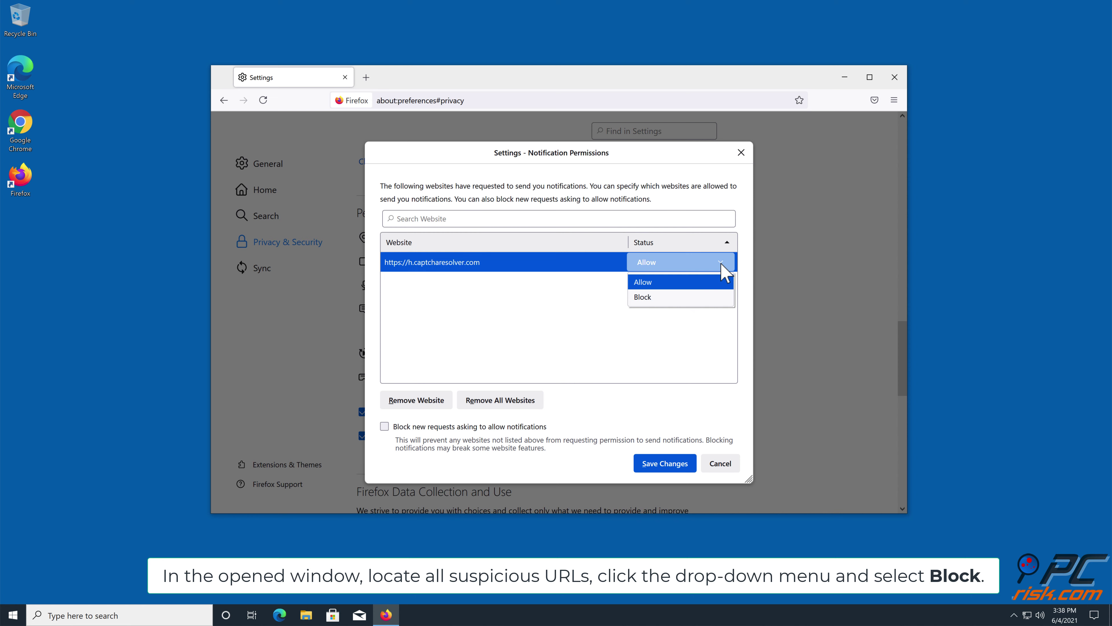